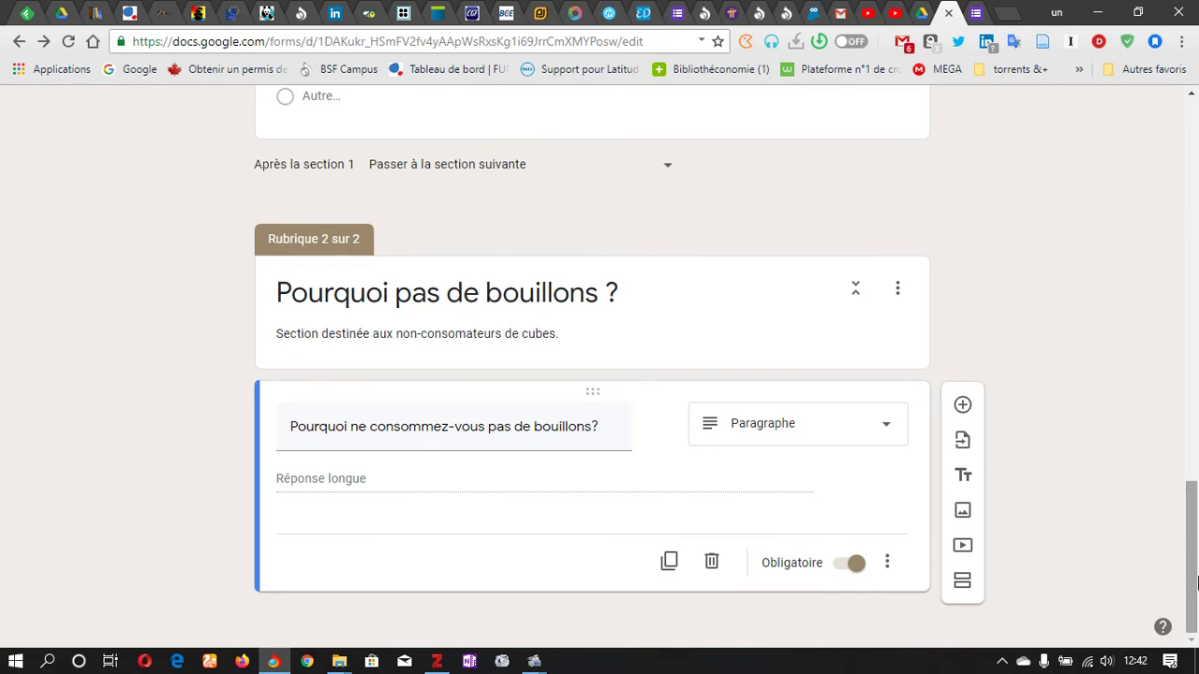
Step: Scroll through the form's questions, opening the bouillons question along the way
left_click_drag(1195, 583, 1197, 150)
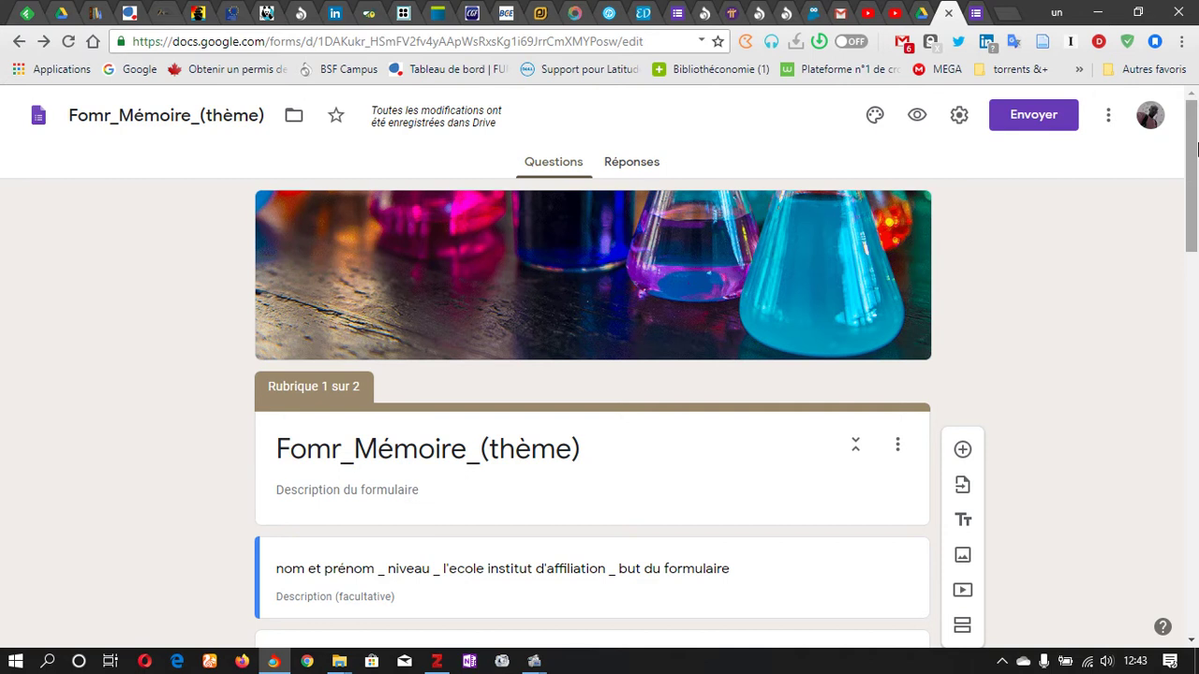
left_click_drag(1197, 150, 1196, 273)
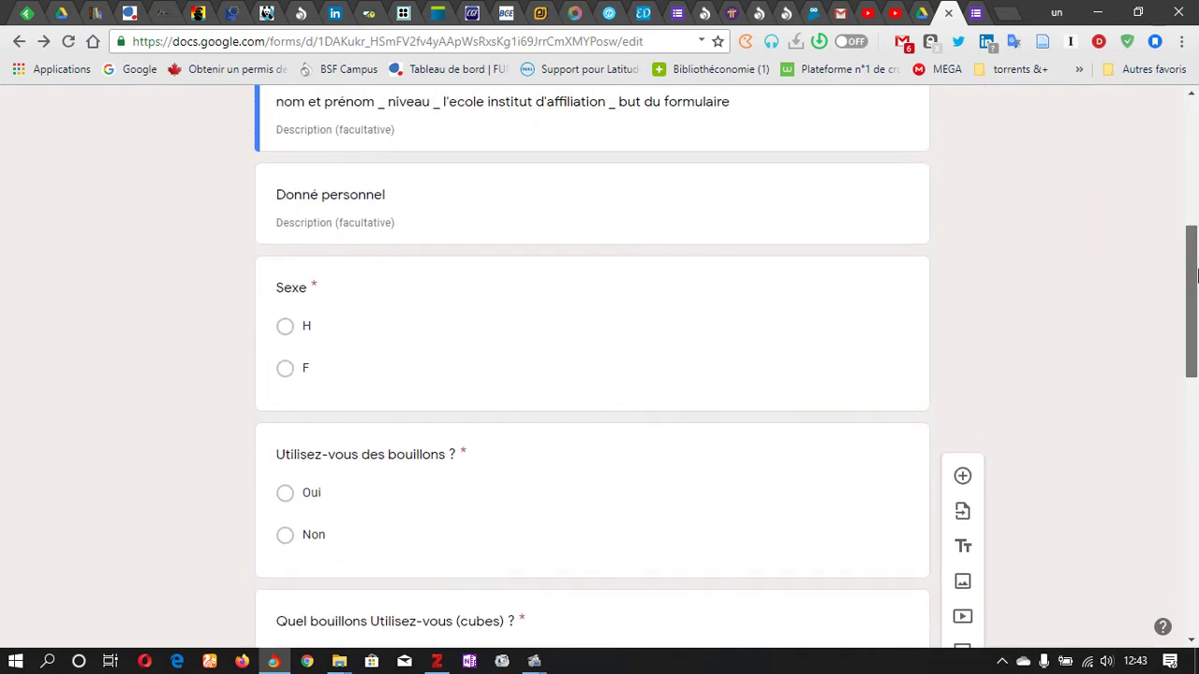
scroll(1196, 273, "down", 2)
left_click(542, 365)
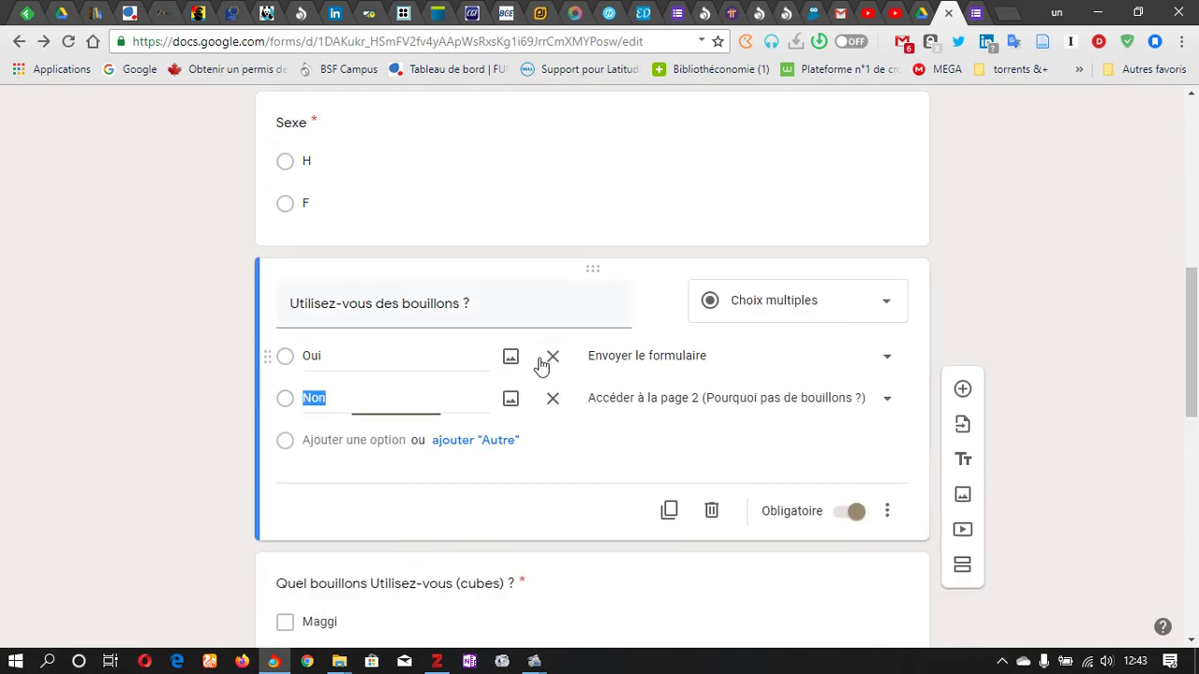
scroll(1056, 352, "down", 1)
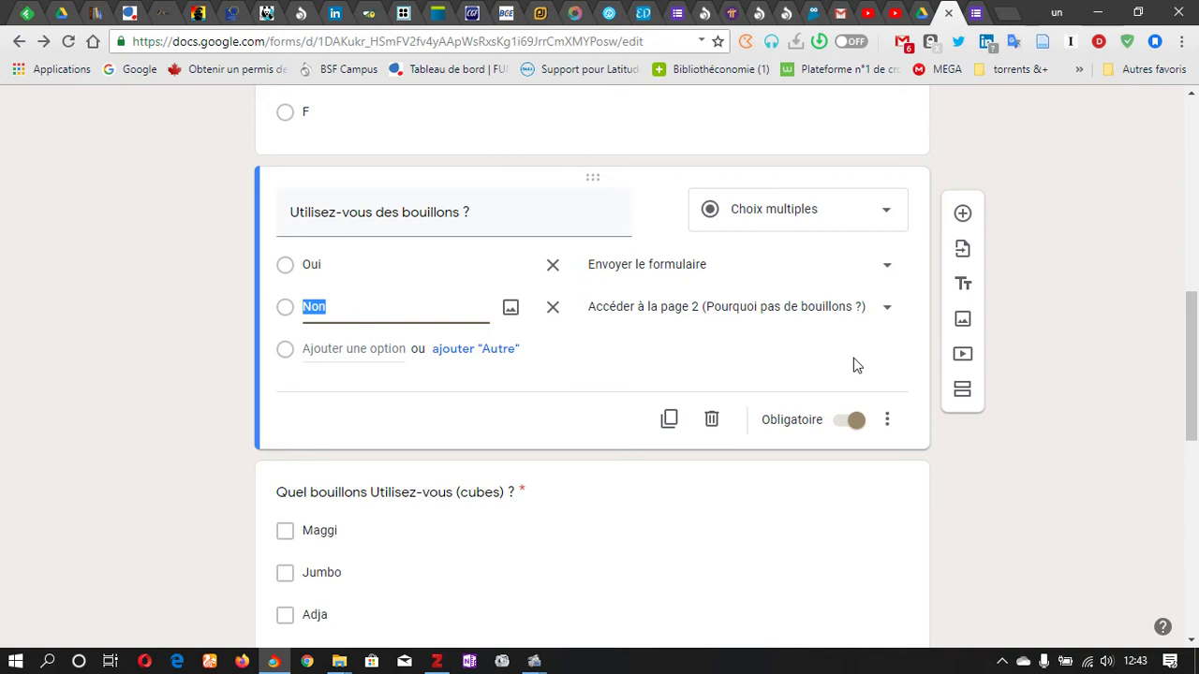
left_click_drag(1195, 403, 1197, 546)
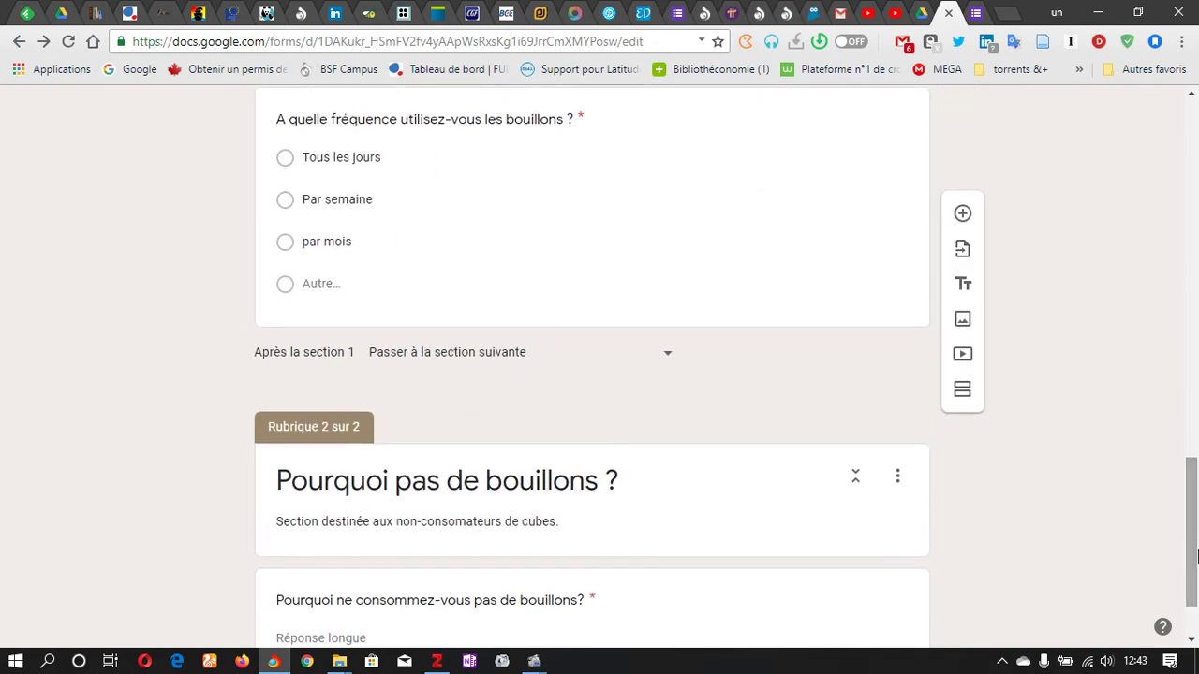
scroll(476, 351, "down", 2)
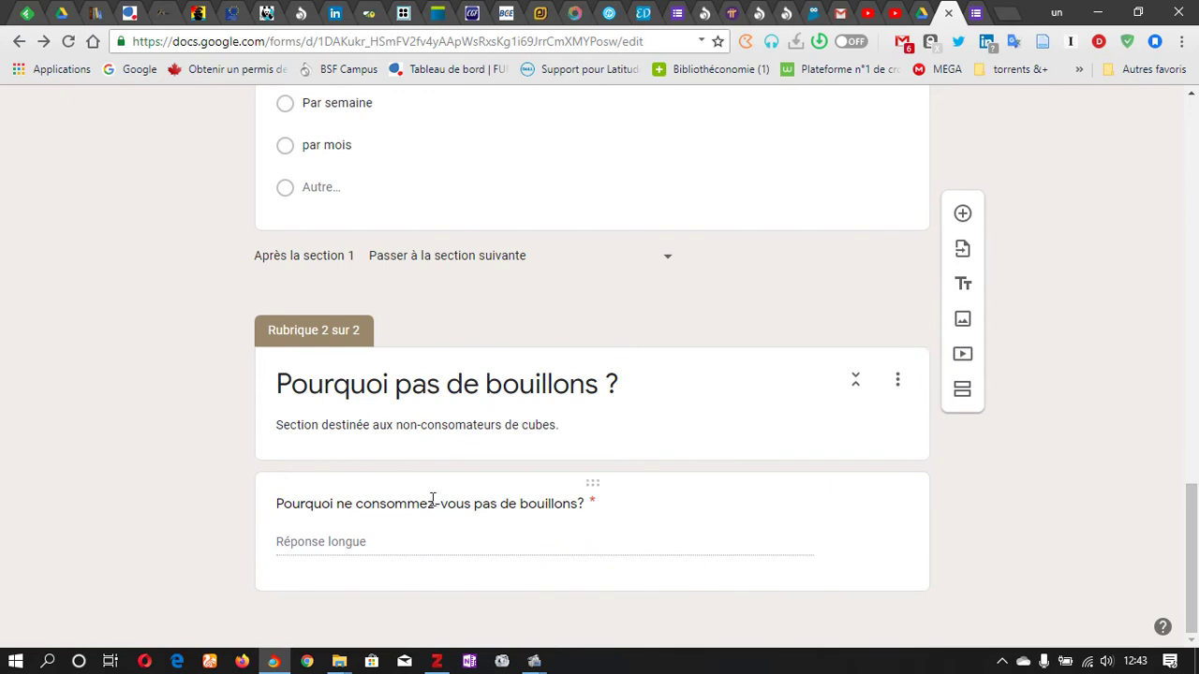
left_click_drag(1196, 540, 1192, 104)
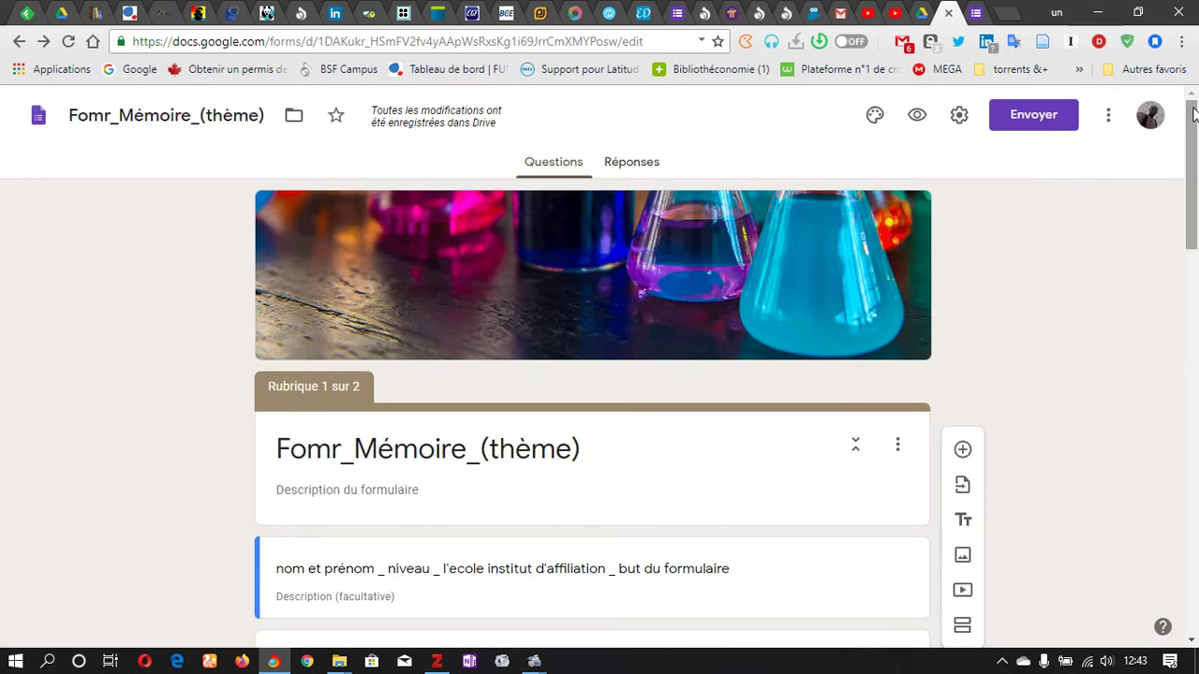
Step: Look over the e-mail sending options, then display the form's shareable link
left_click(1036, 128)
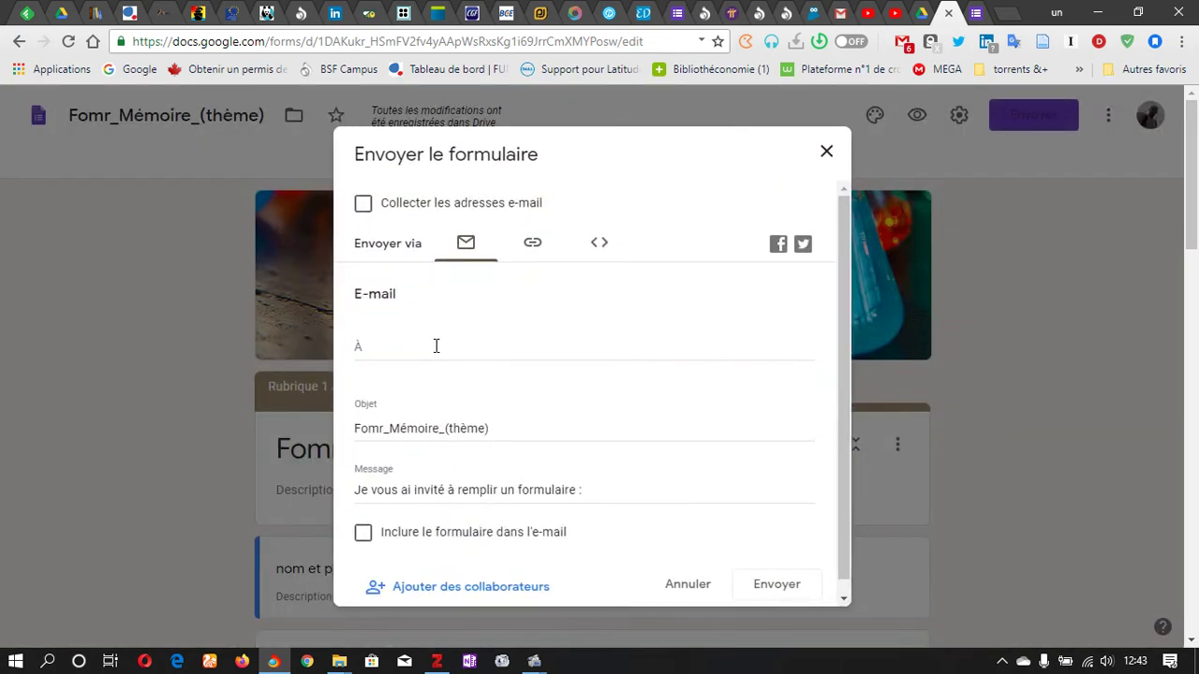
left_click(436, 345)
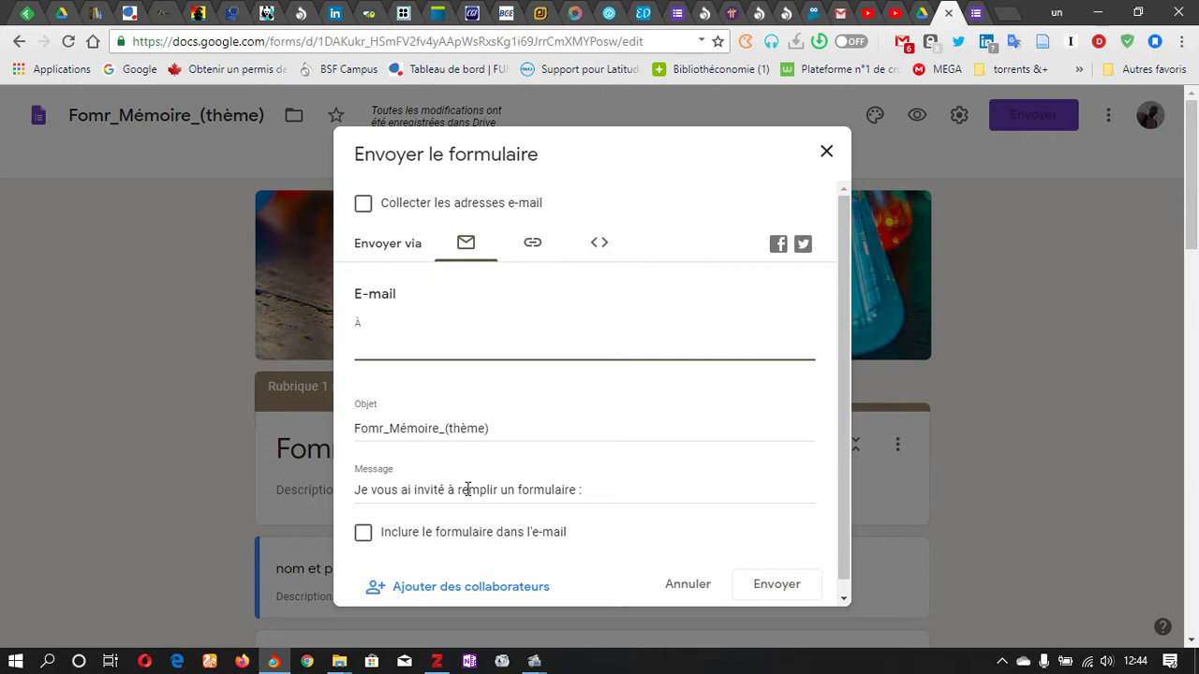
left_click(368, 541)
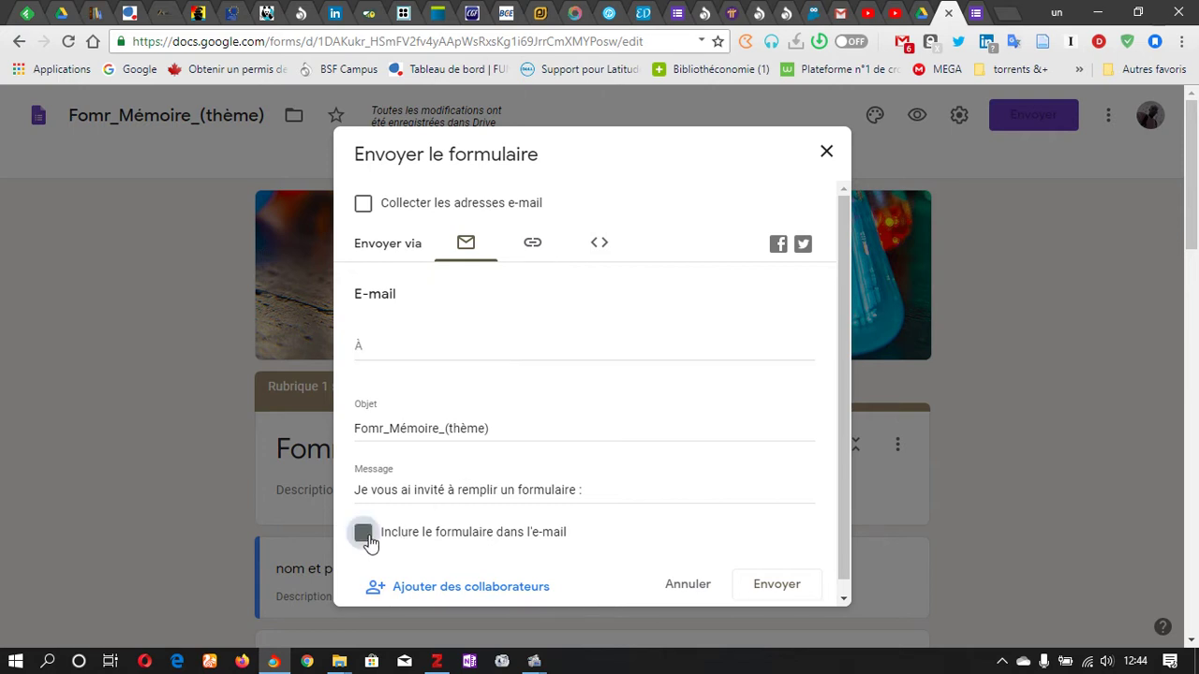
left_click(368, 541)
left_click(531, 245)
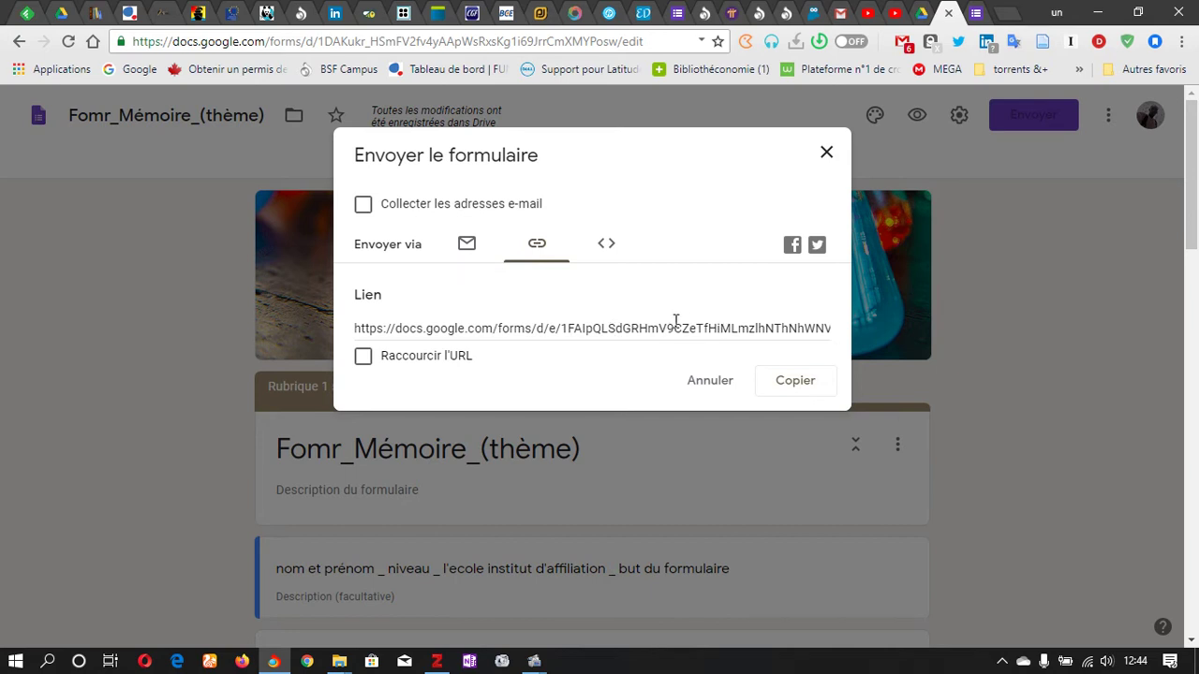
Step: Copy the full-length, unshortened form link to the clipboard
left_click(371, 364)
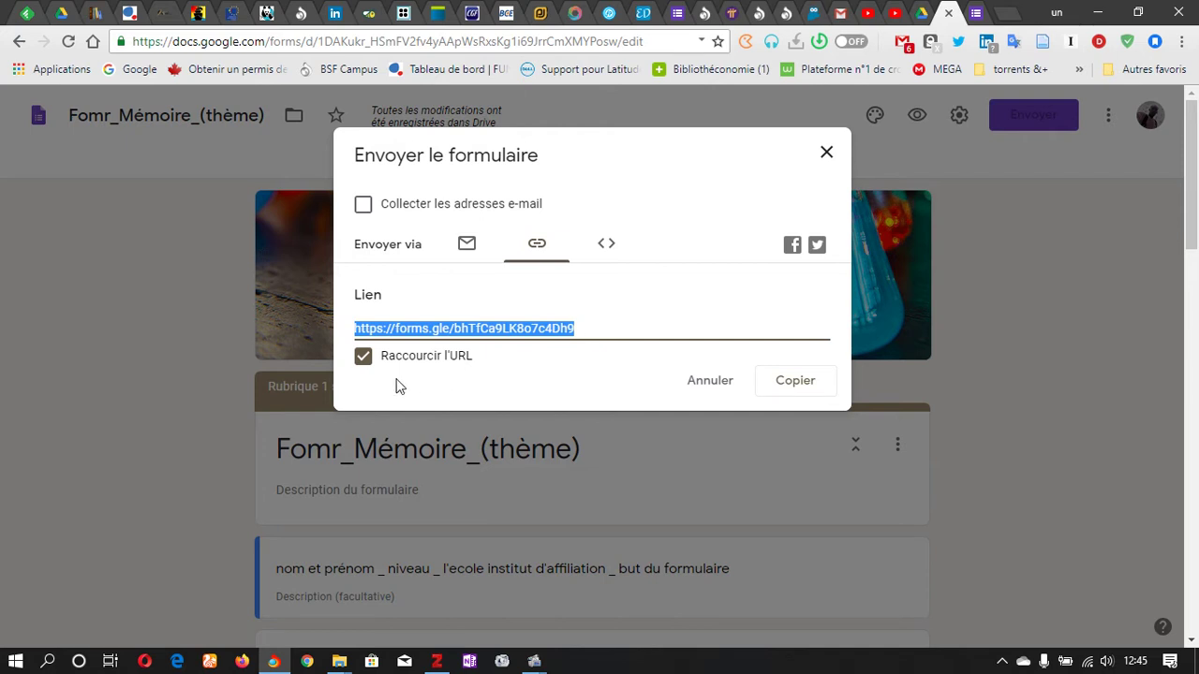
left_click(367, 358)
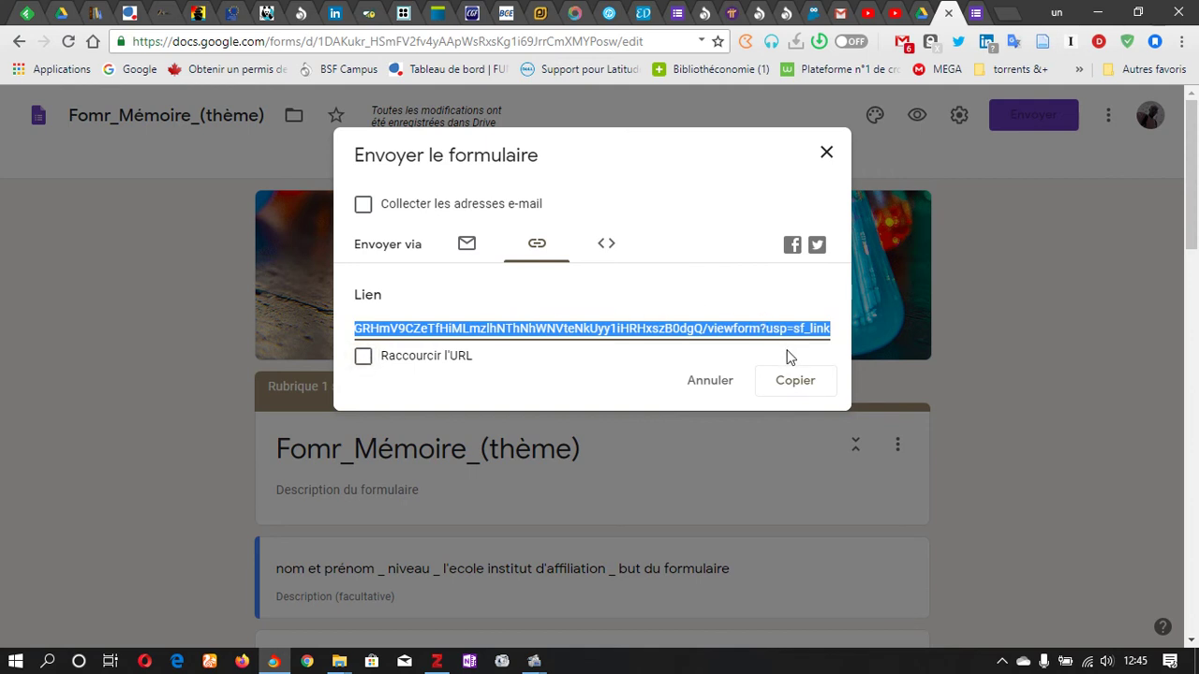
left_click(789, 384)
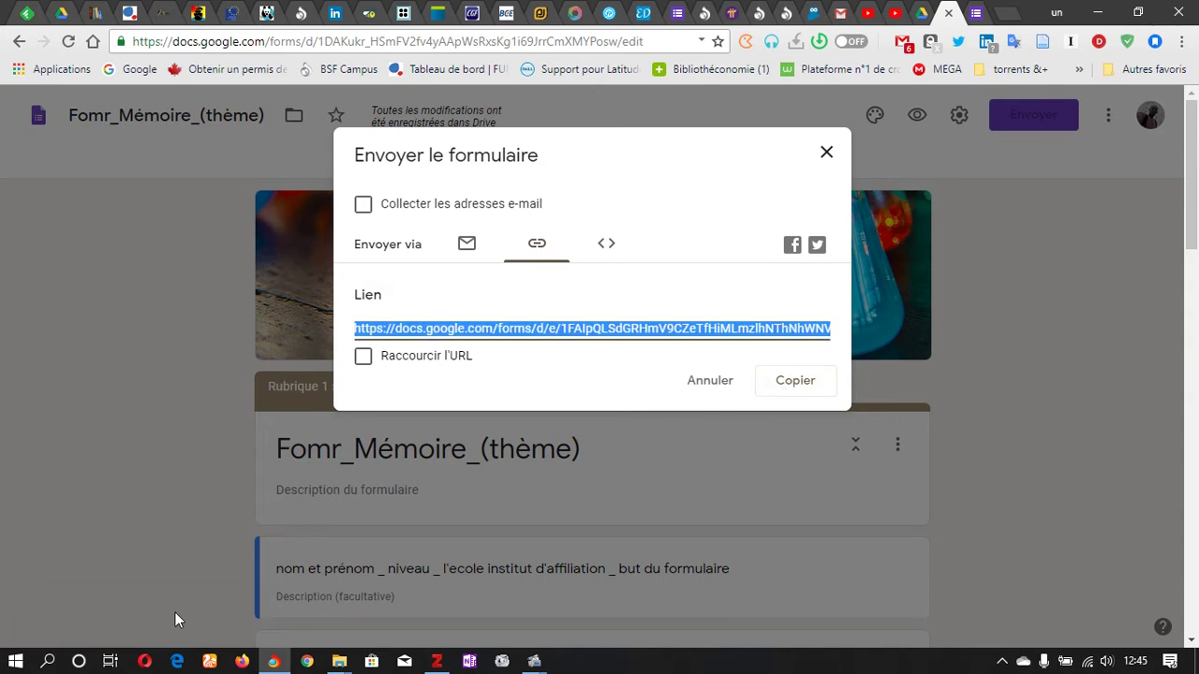
Step: Close the published form's tab and minimize Chrome to reveal the desktop
left_click(977, 12)
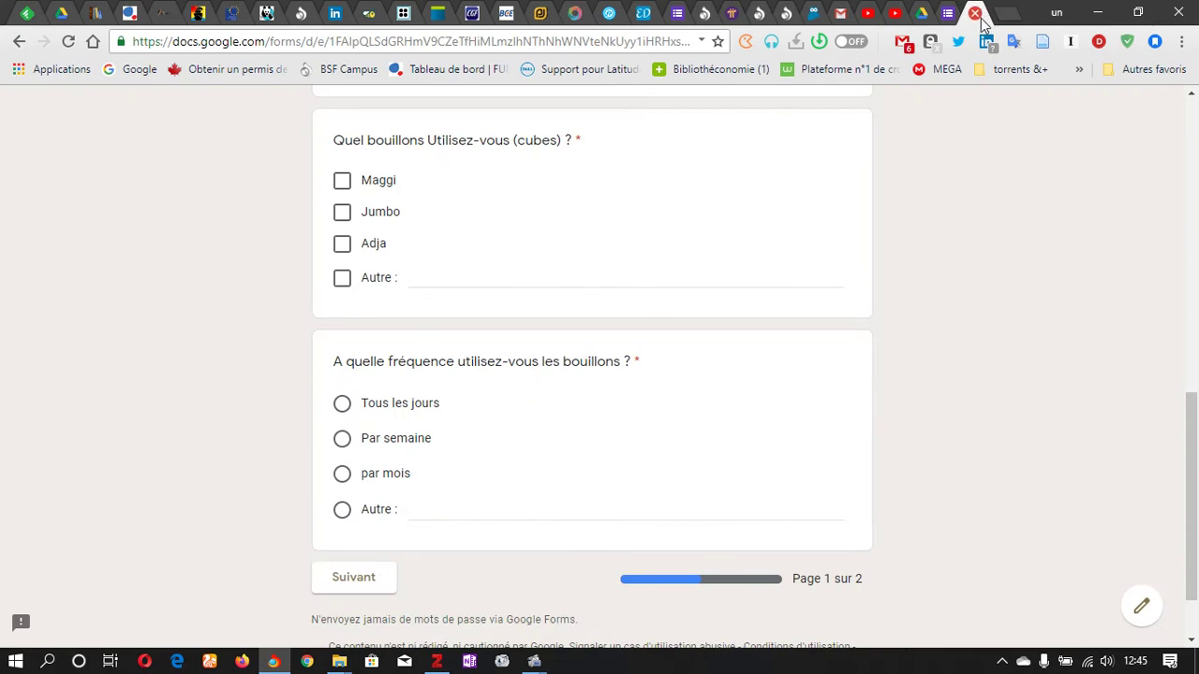
left_click(975, 13)
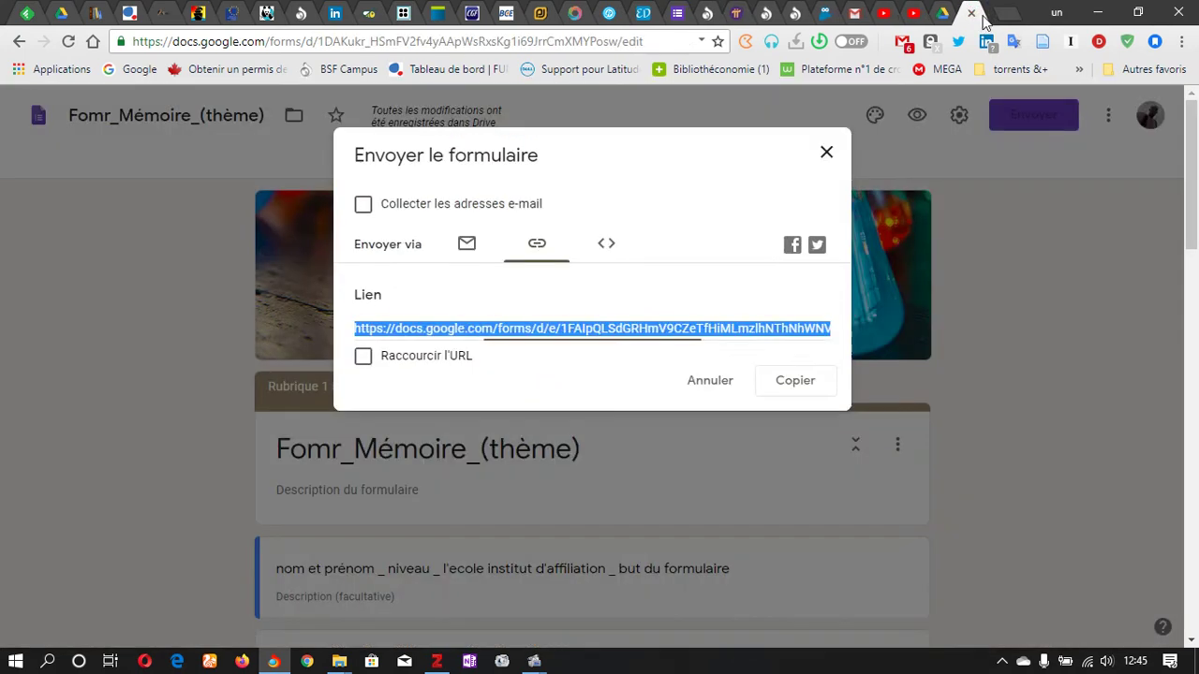
left_click(1097, 12)
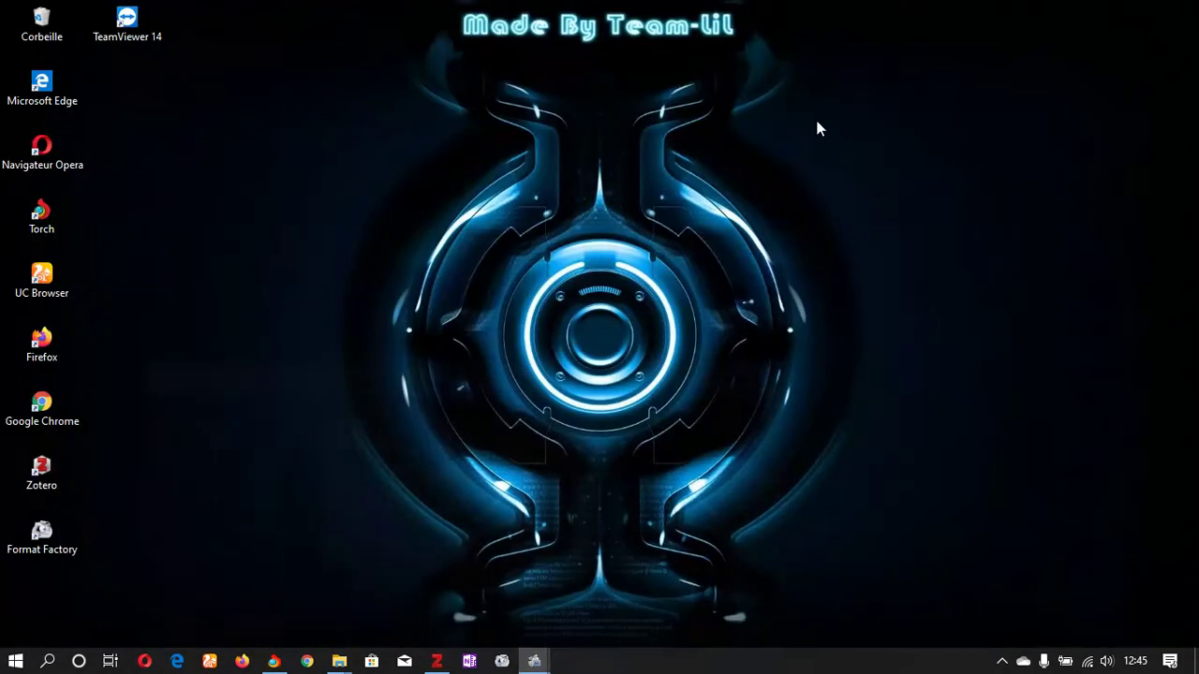
Step: Launch Firefox and load the Fomr_Mémoire_(thème) form from the pasted link
left_click(242, 661)
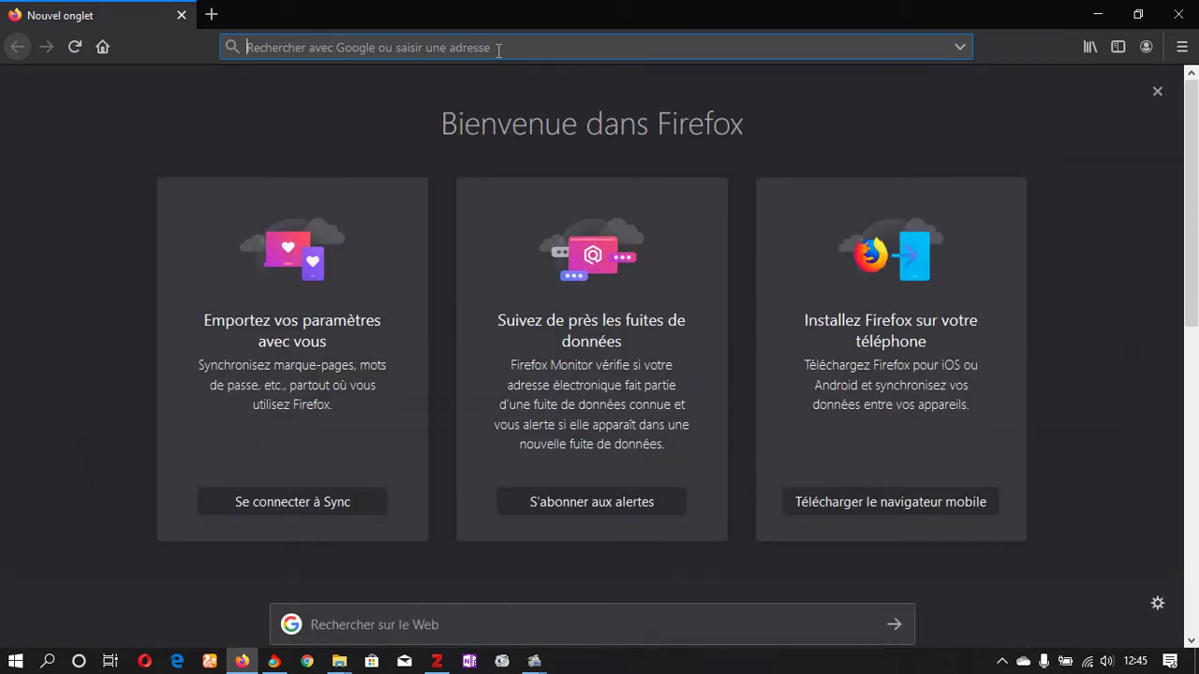
type("https://docs.google.com/forms/d/e/1FAIpQLSdGRHmV9CZeTfHiMLmzlhNThNhWNVteNkUyy1iHRHxszB0dgQ/viewform?usp=sf_link")
key("Return")
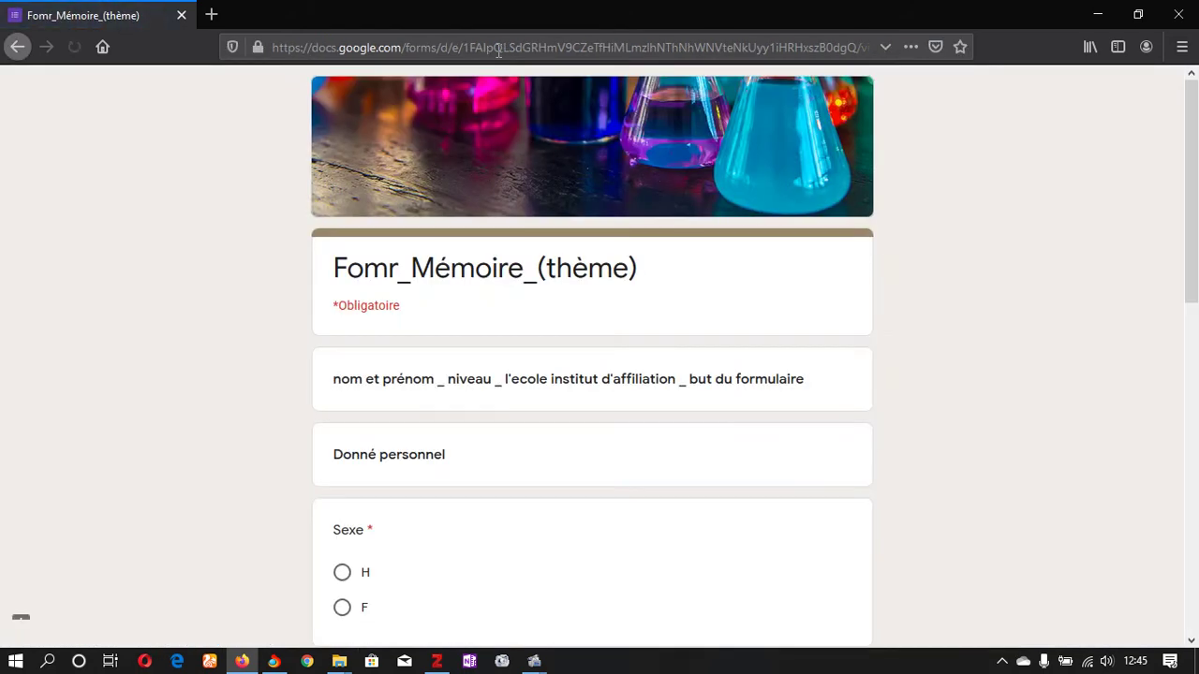
Step: Answer H for Sexe and Oui to using bouillons
left_click_drag(1192, 136, 1196, 518)
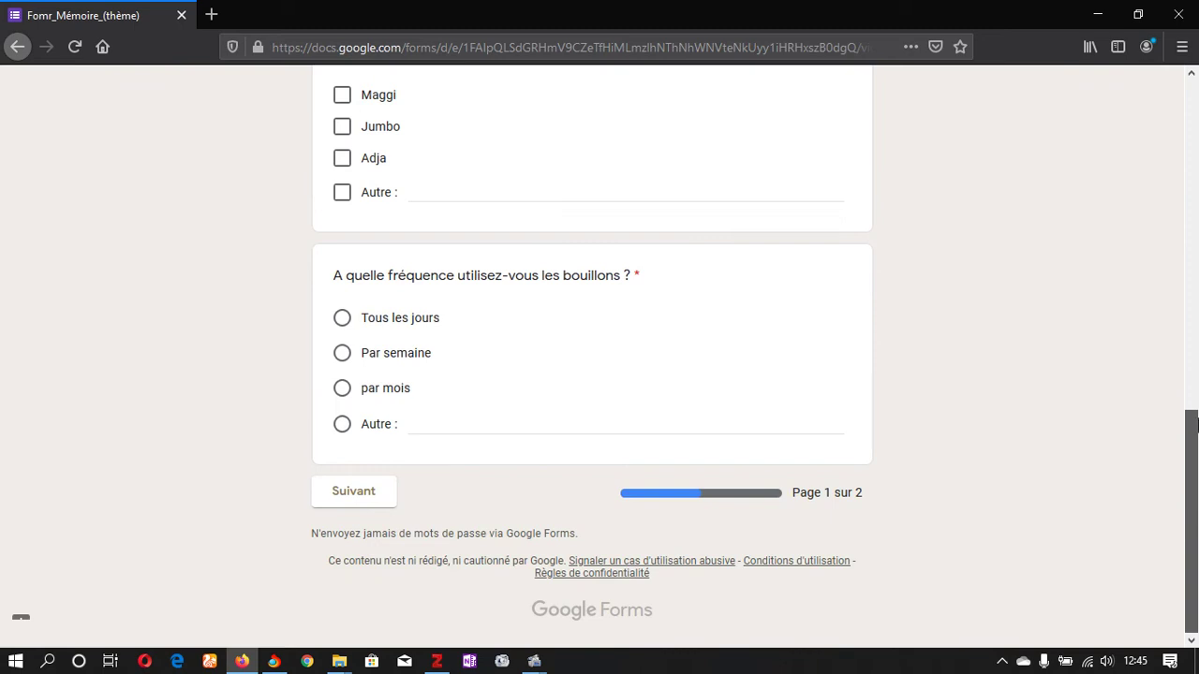
left_click_drag(1196, 425, 1196, 250)
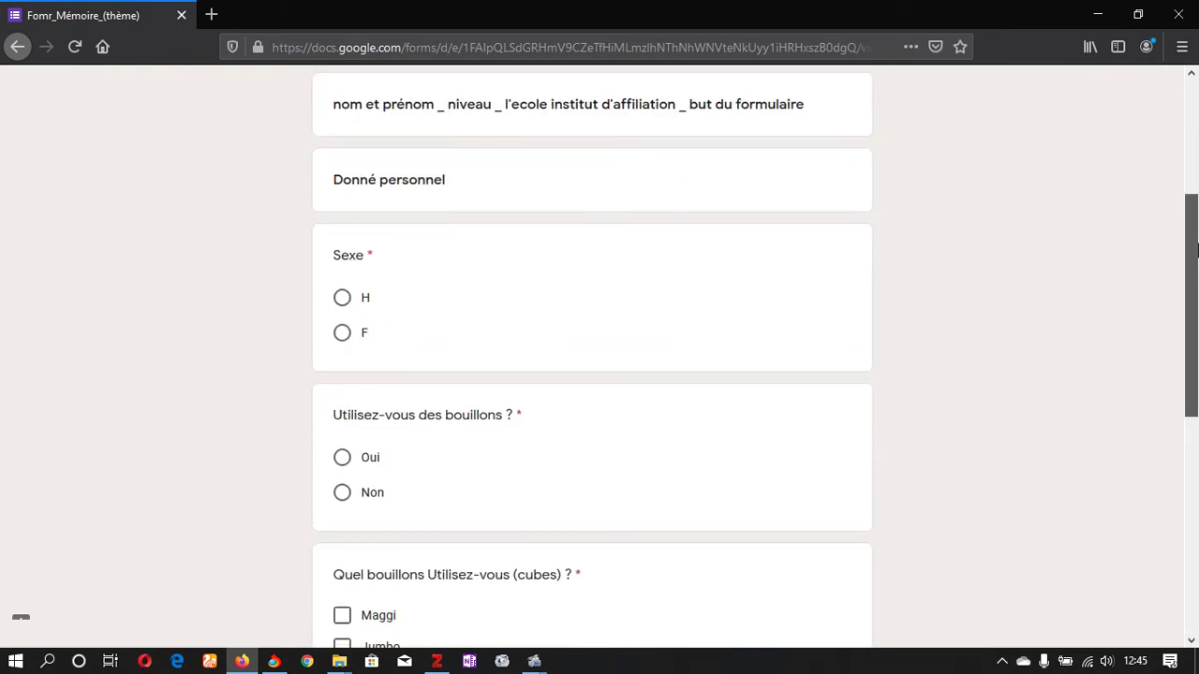
left_click(342, 300)
left_click_drag(1196, 279, 1196, 164)
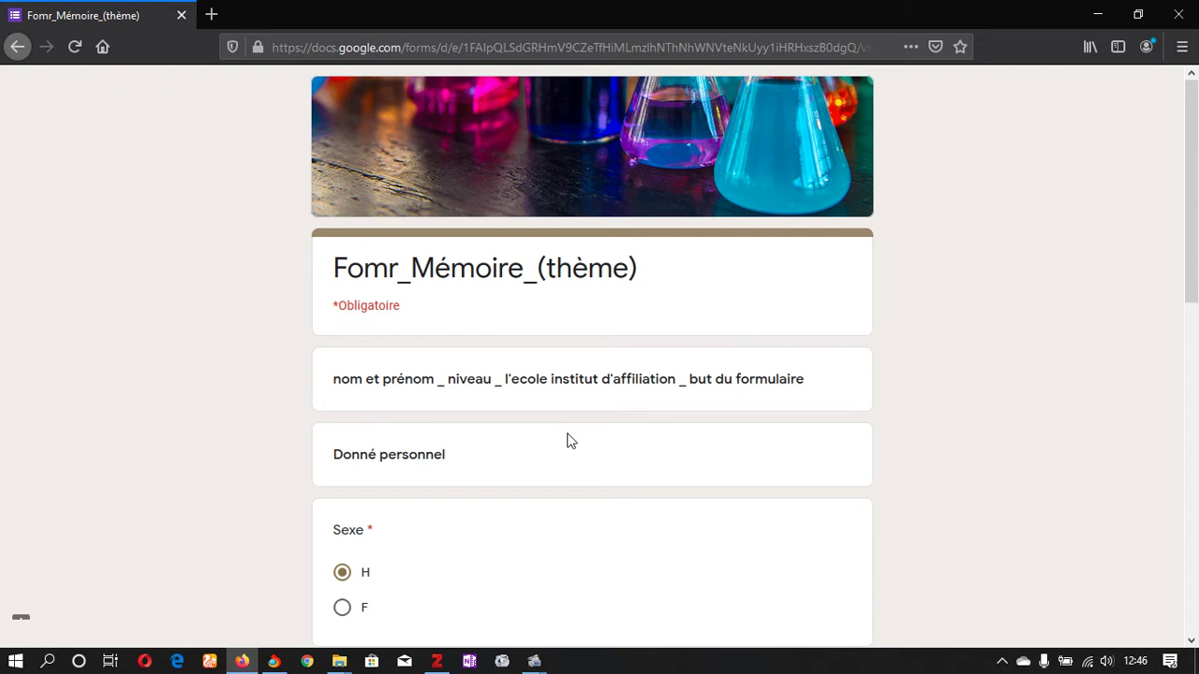
scroll(1197, 281, "down", 3)
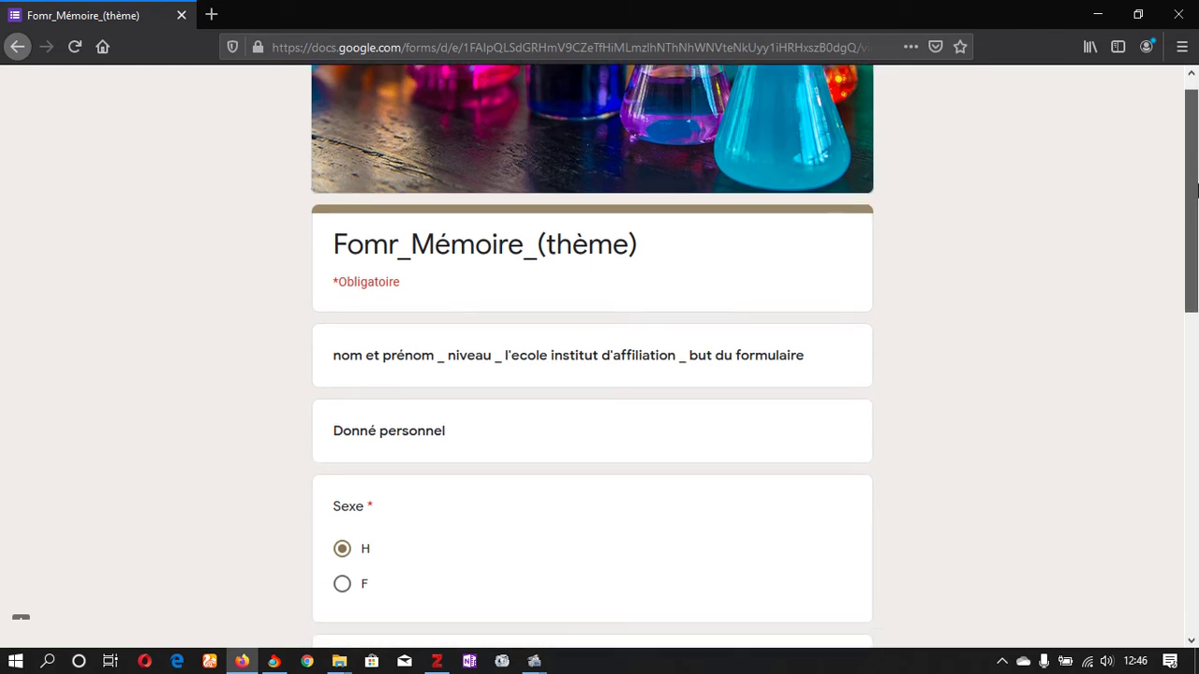
left_click_drag(1197, 260, 1197, 348)
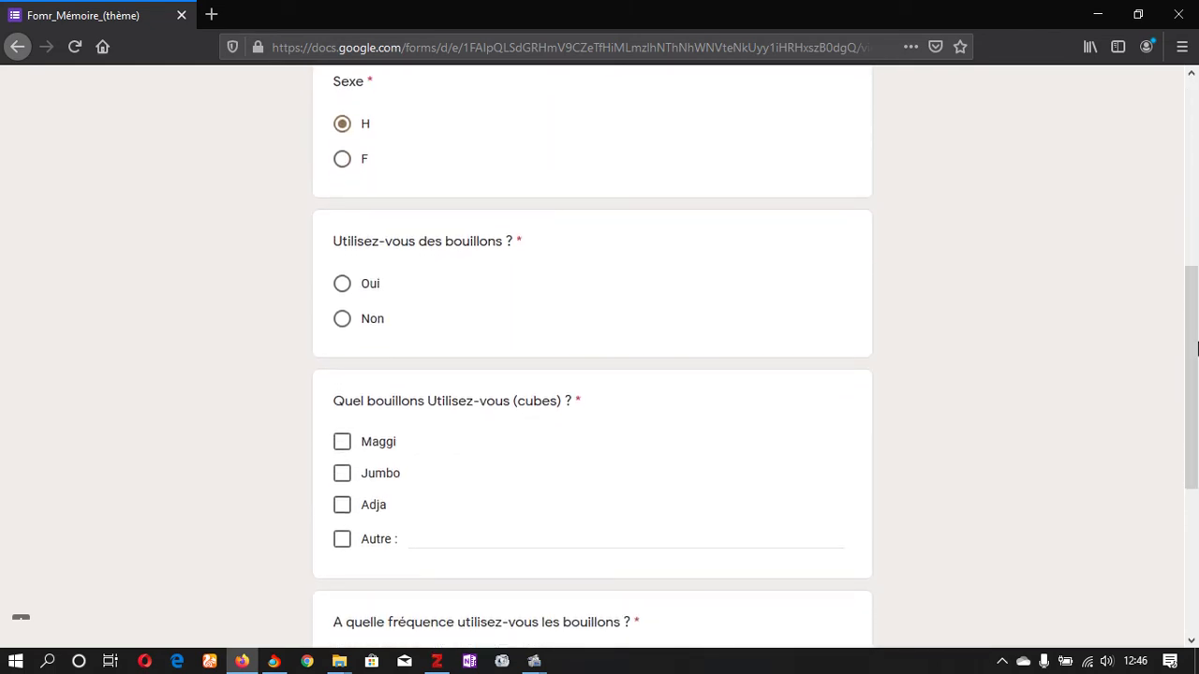
left_click(341, 283)
Step: Tick Maggi, Adja and Jumbo, choose Tous les jours, and continue to page 2
left_click(342, 441)
left_click(341, 505)
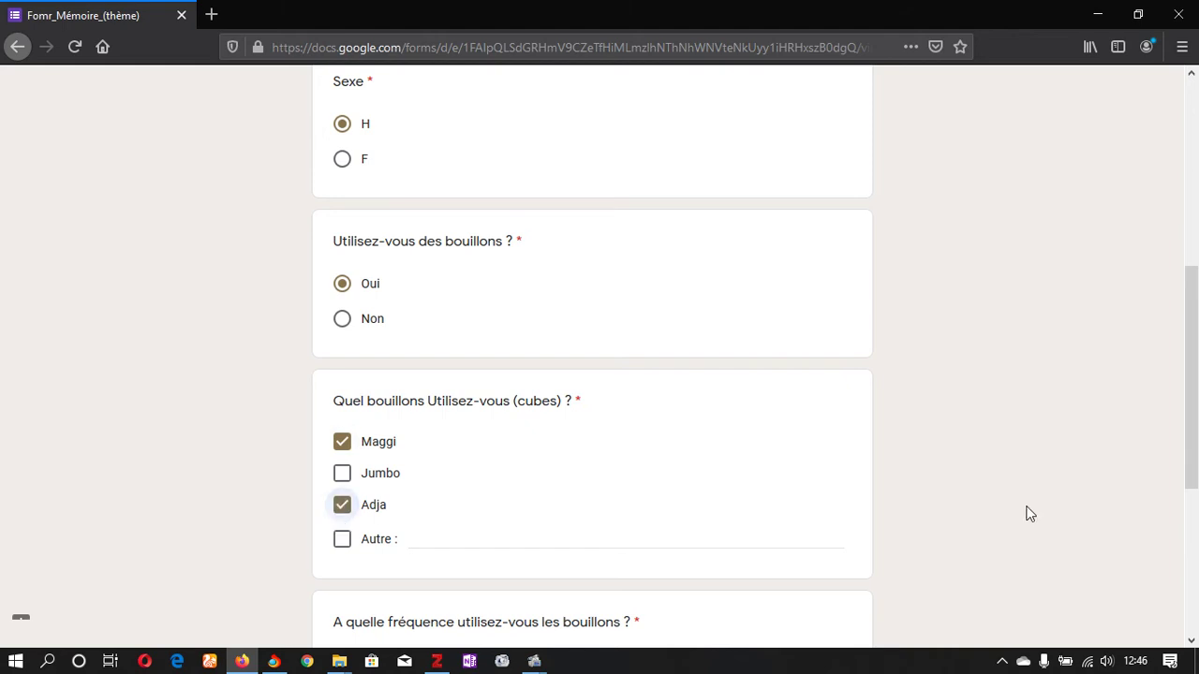
left_click(343, 473)
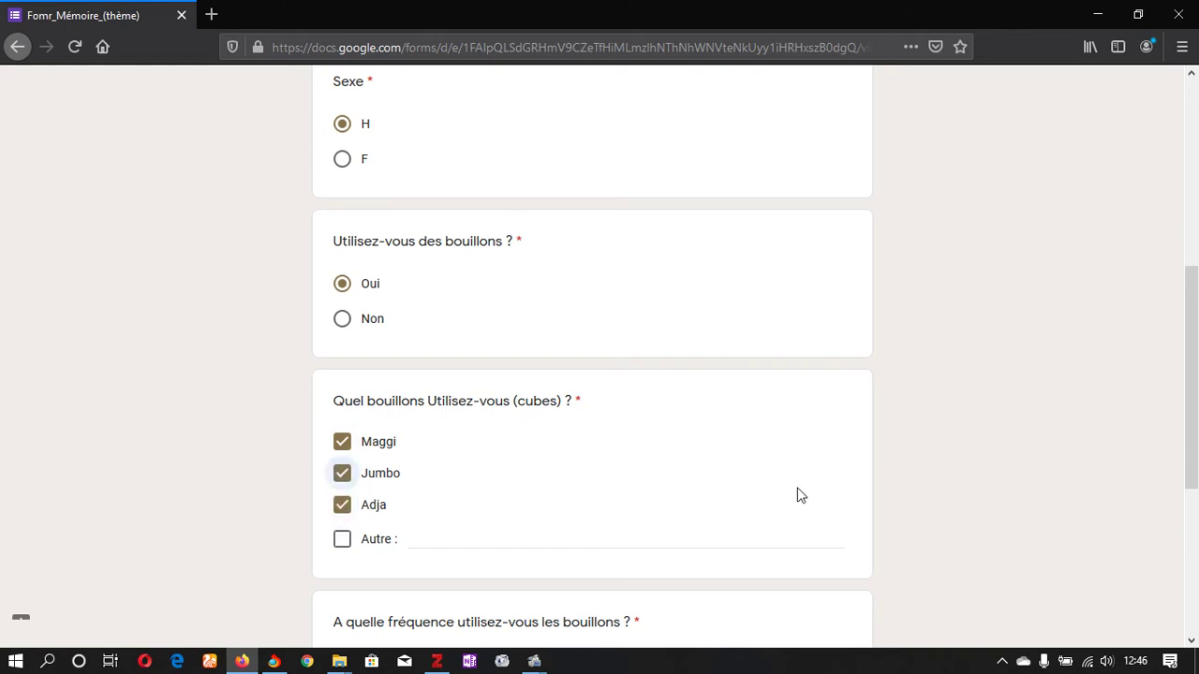
left_click_drag(1194, 472, 1194, 615)
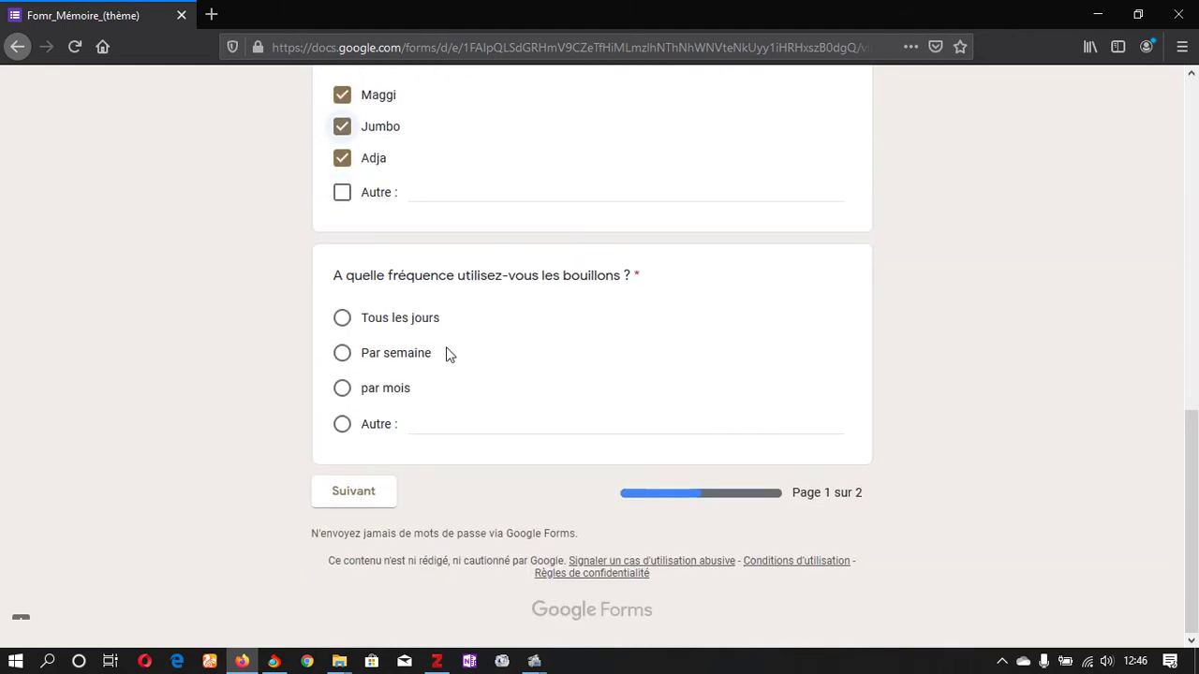
left_click(342, 320)
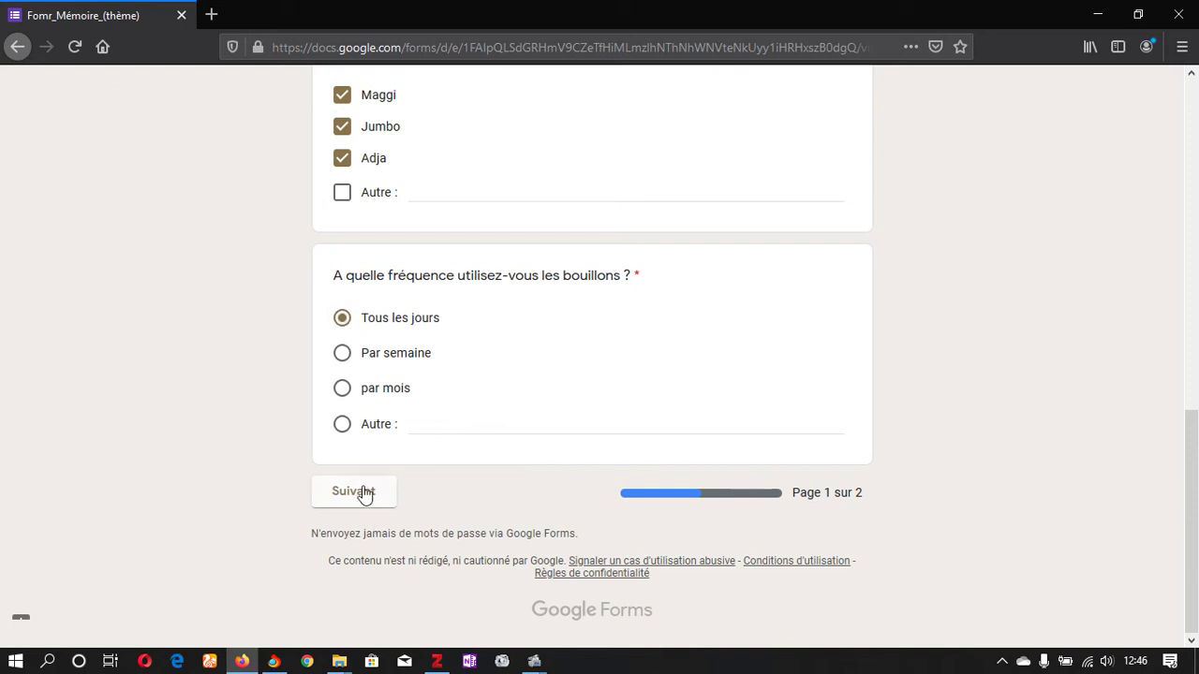
left_click(365, 492)
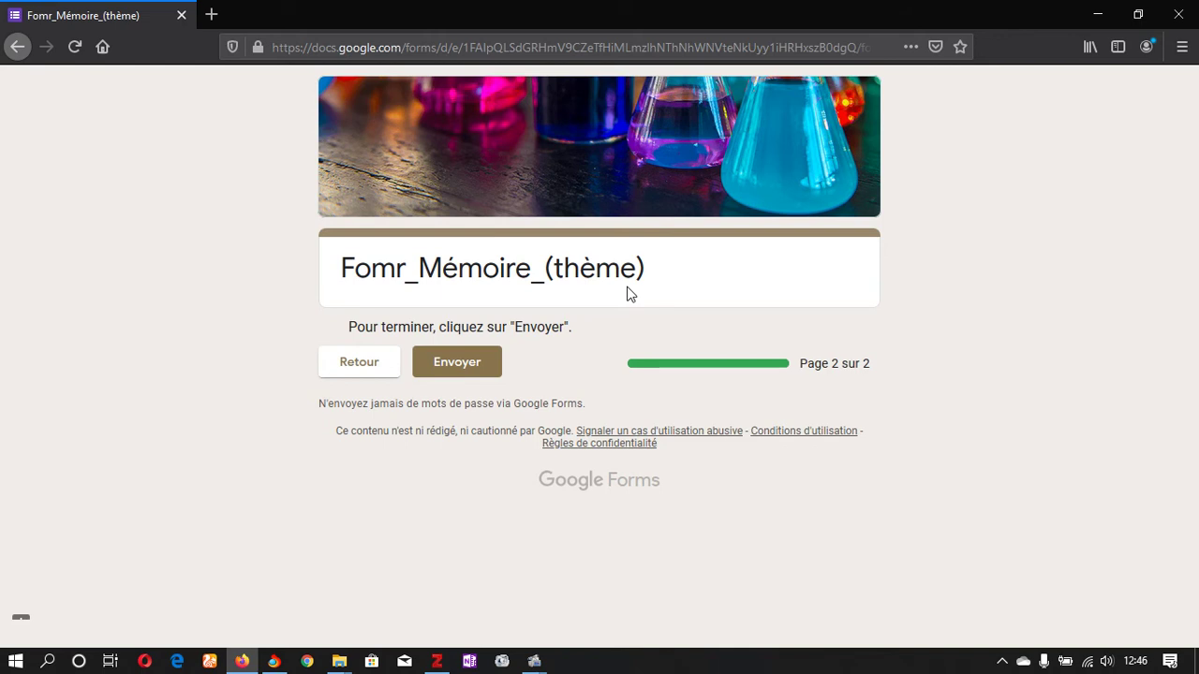
Step: Submit the first test response and open a new blank tab
left_click(442, 368)
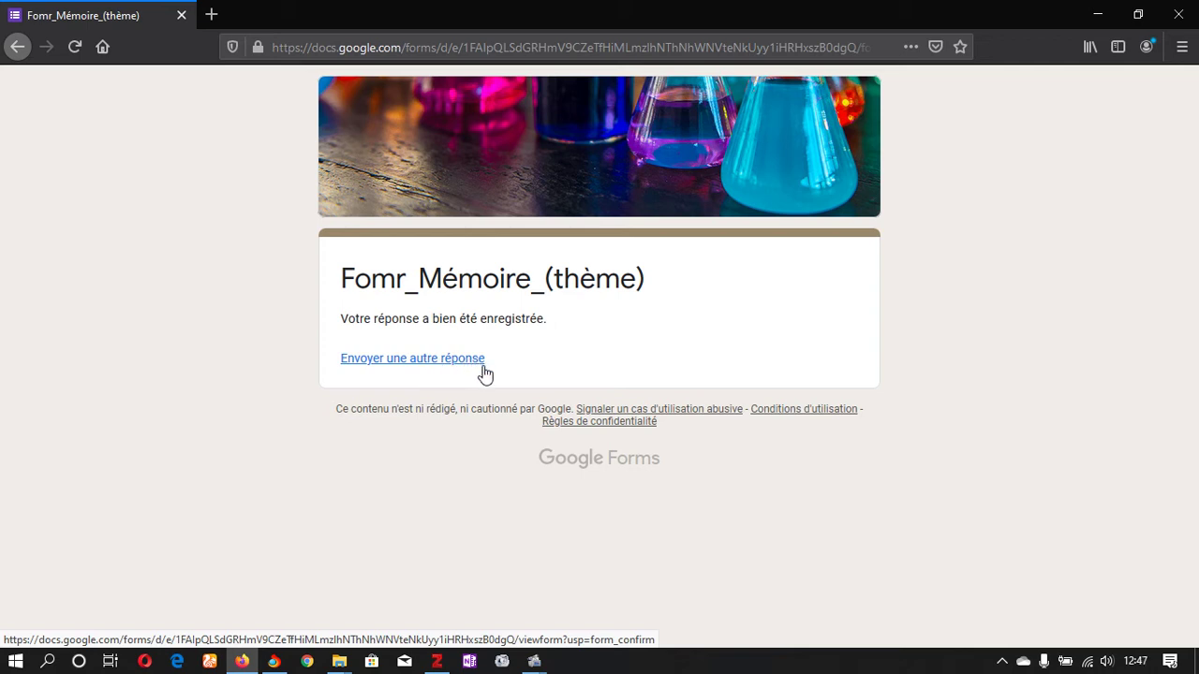
left_click(218, 17)
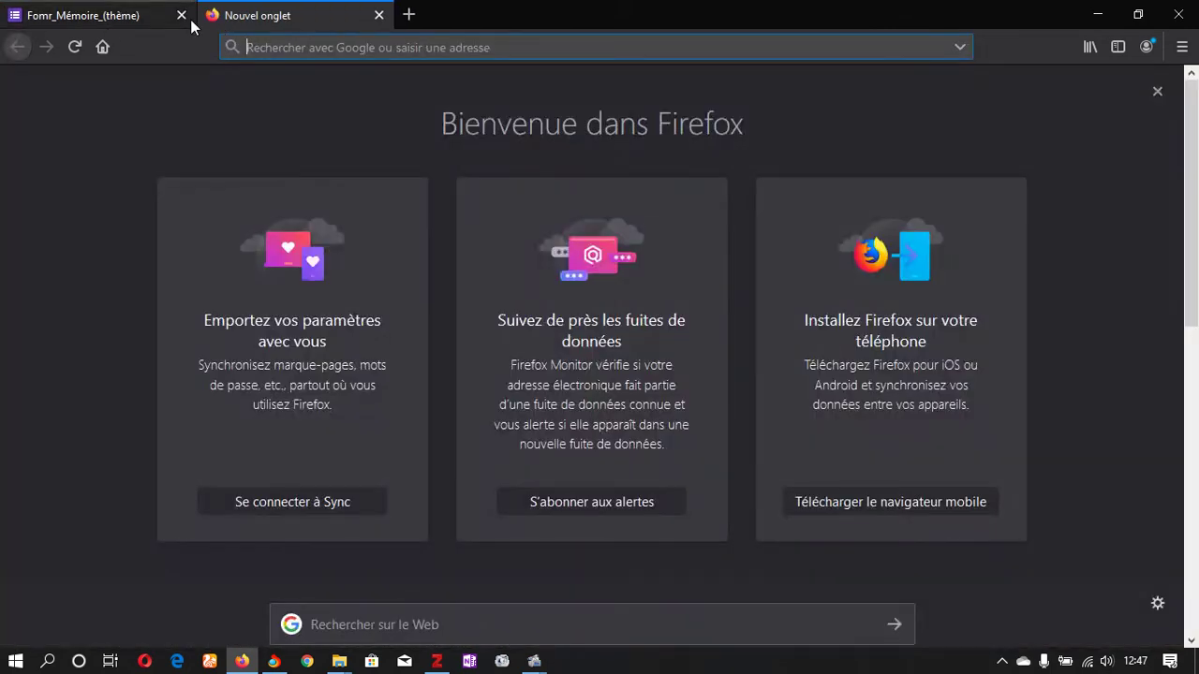
Step: Close the submitted form's tab and load a fresh copy of the form from the link
left_click(192, 24)
left_click(182, 16)
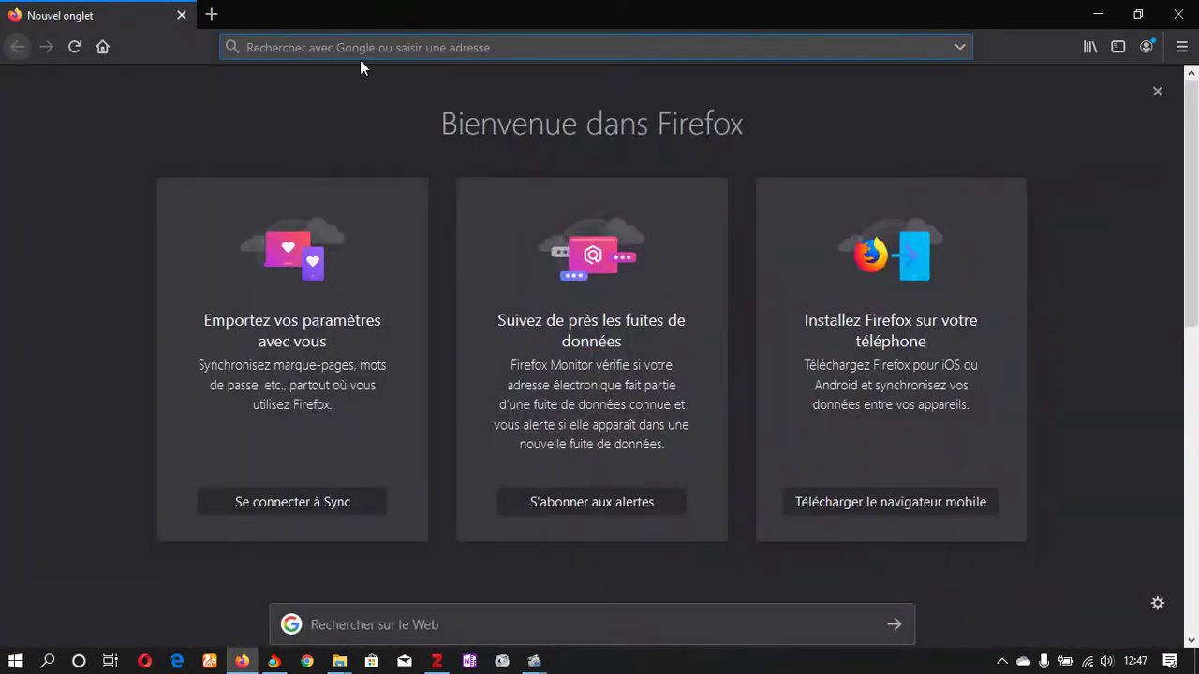
type("https://docs.google.com/forms/d/e/1FAIpQLSdGRHmV9CZeTfHiMLmzlhNThNhWNVteNkUyy1iHRHxszB0dgQ/viewform?usp=sf_link")
key("Return")
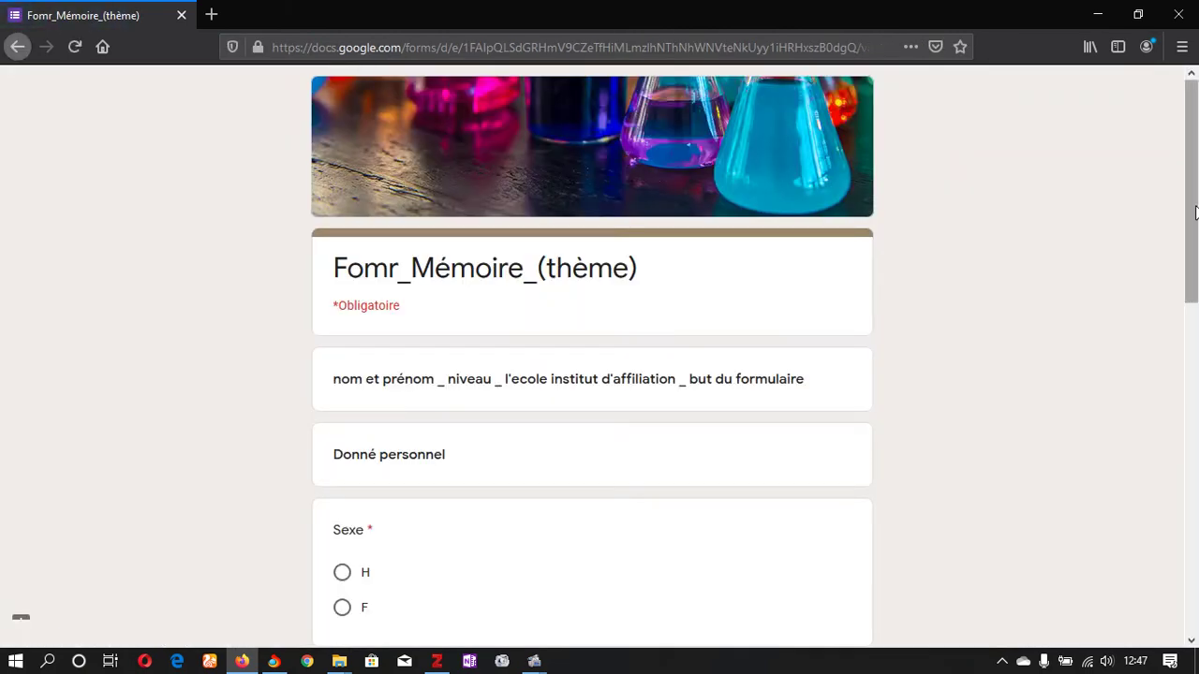
Step: Answer F, Oui, Maggi and Tous les jours, then submit the second response
scroll(485, 327, "down", 3)
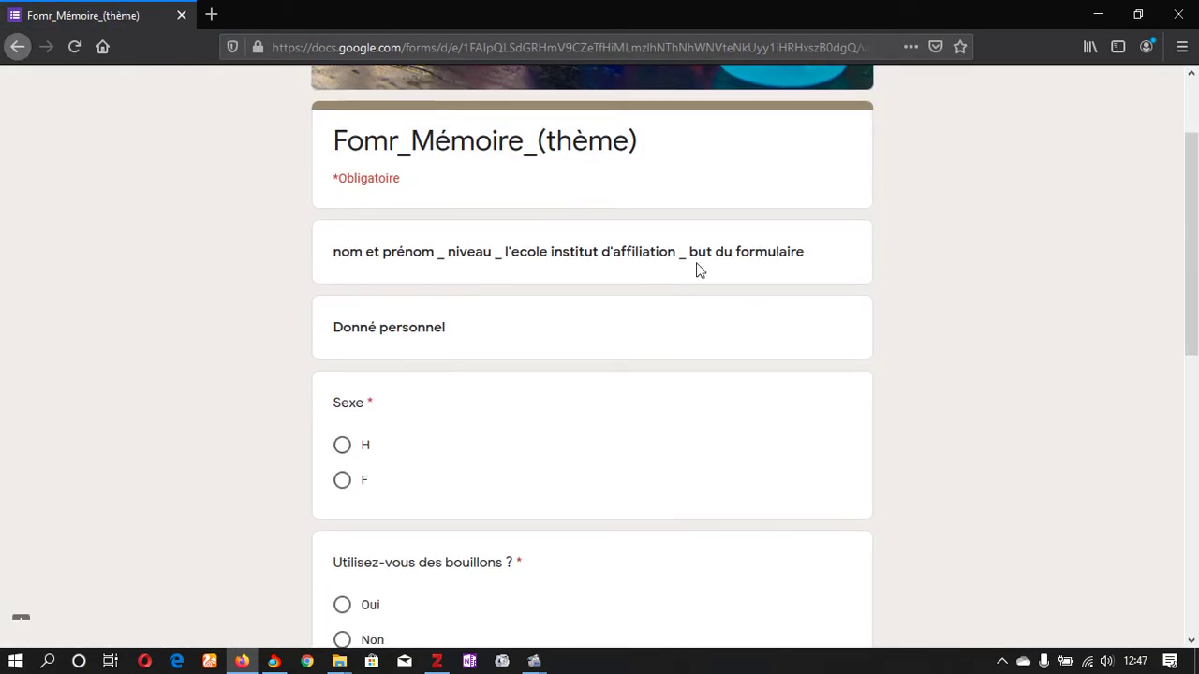
scroll(1196, 296, "down", 4)
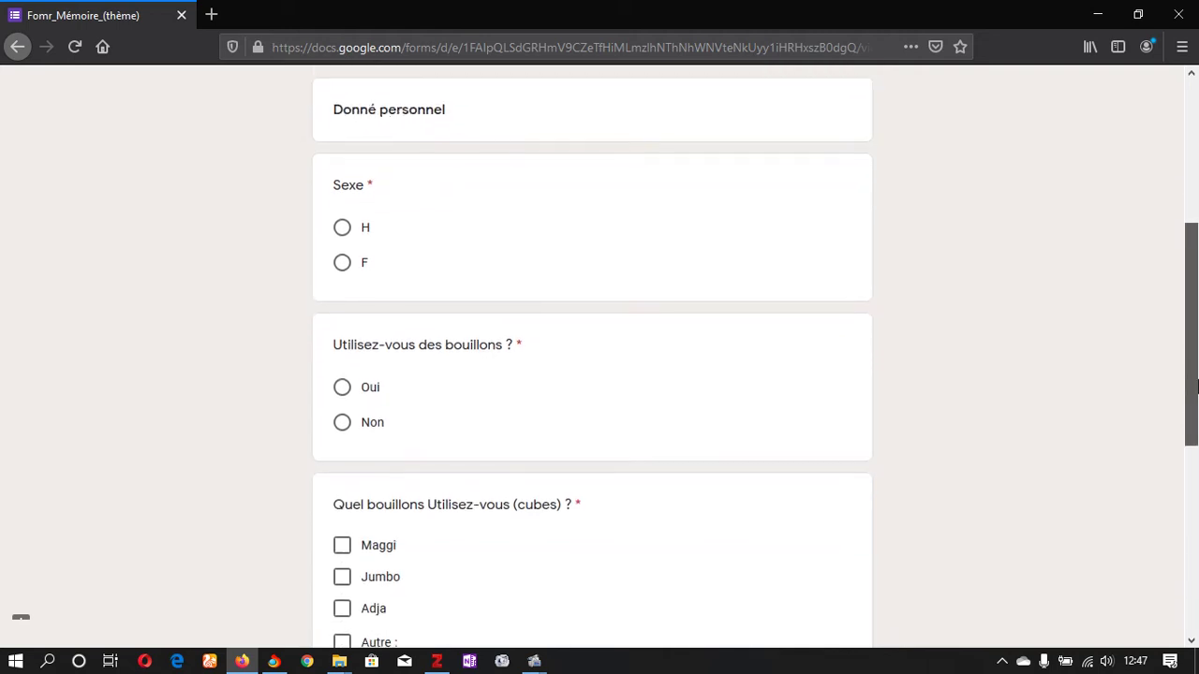
left_click(343, 263)
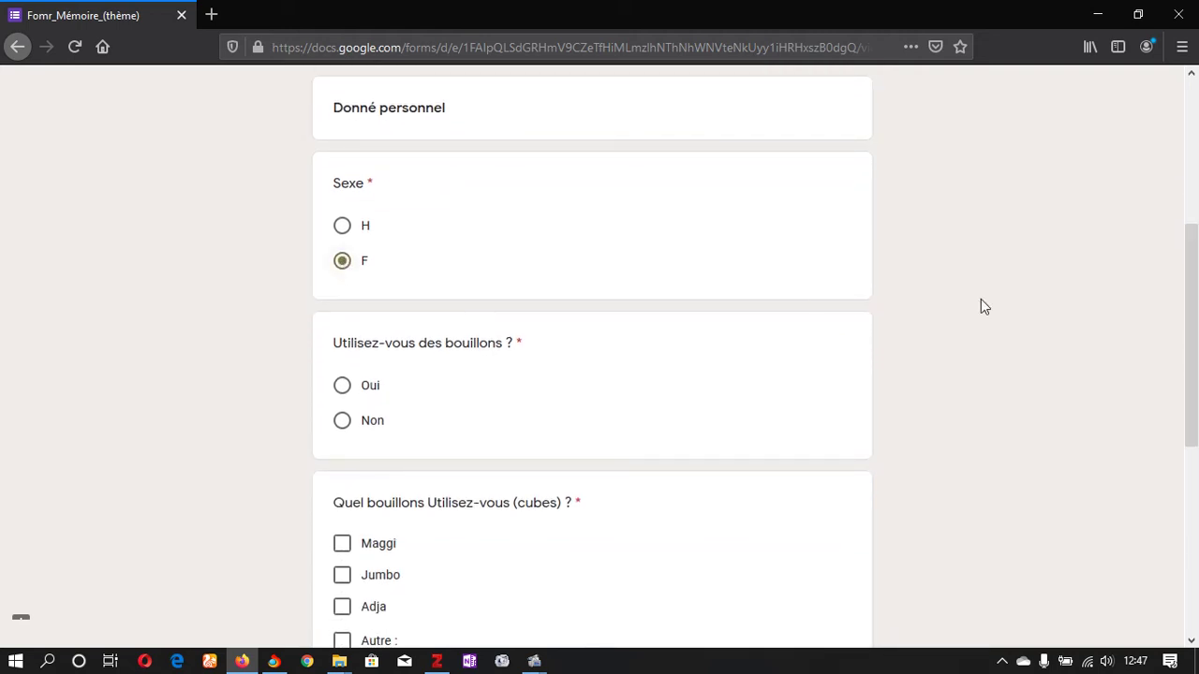
scroll(1194, 328, "down", 4)
mouse_move(1196, 409)
left_mouse_down()
mouse_move(1196, 373)
mouse_move(1196, 433)
left_mouse_up()
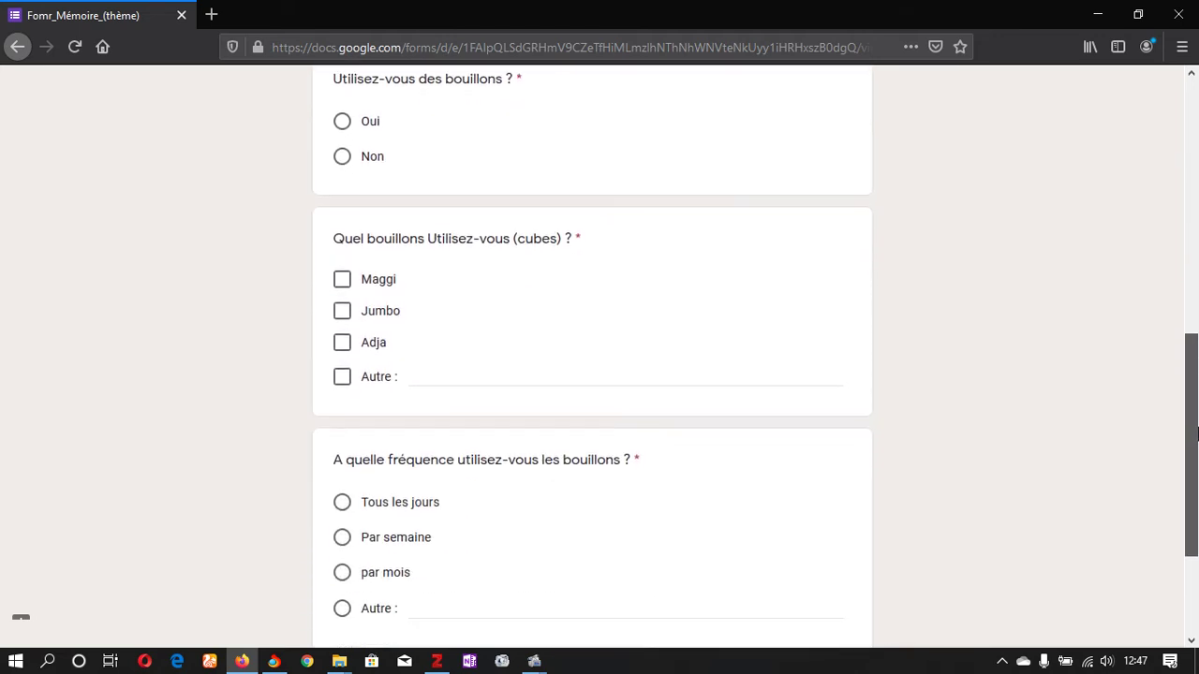
left_click(342, 121)
left_click(342, 281)
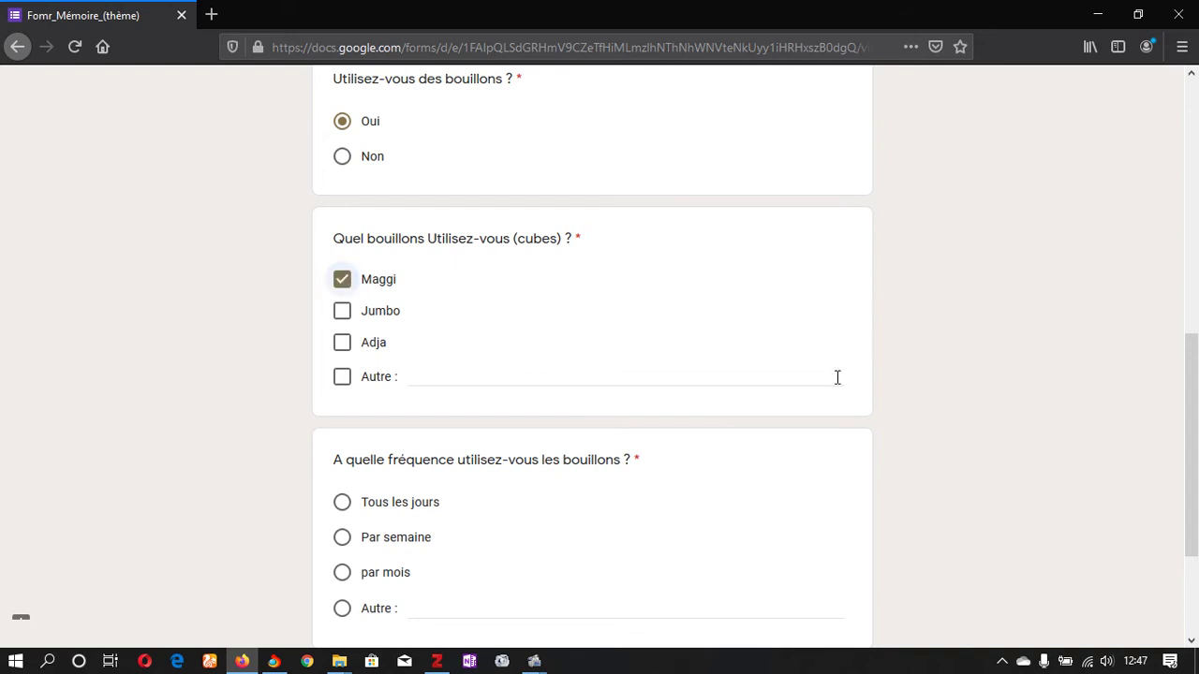
scroll(473, 314, "down", 2)
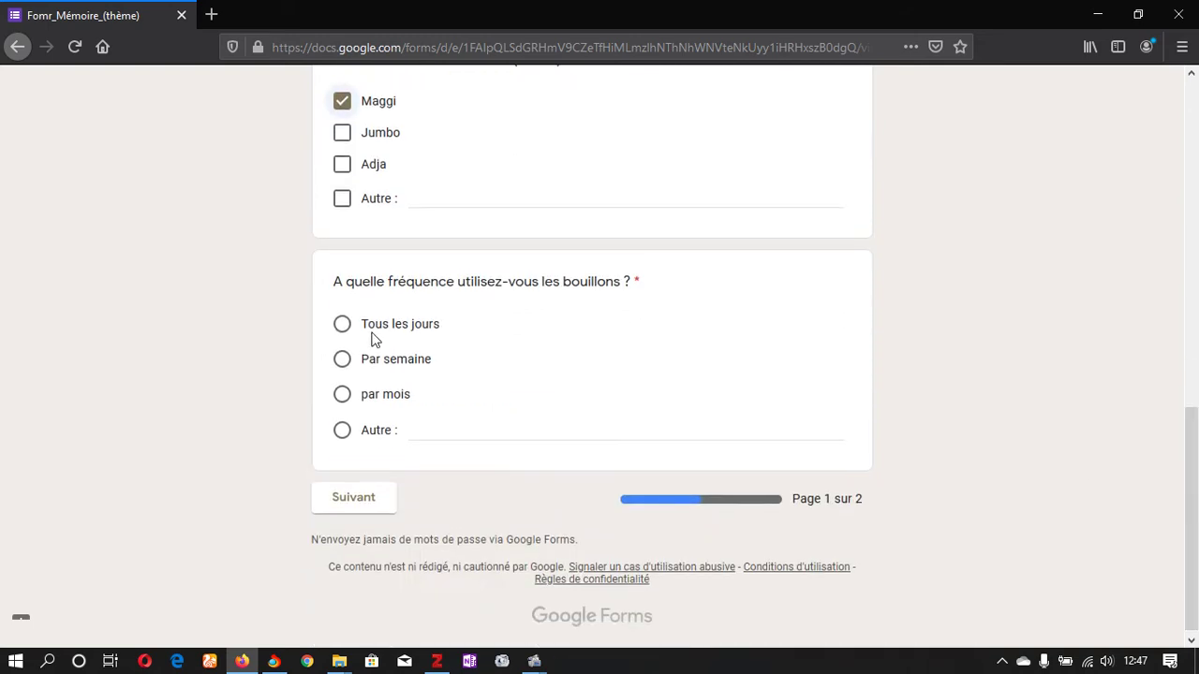
left_click(343, 325)
left_click(357, 499)
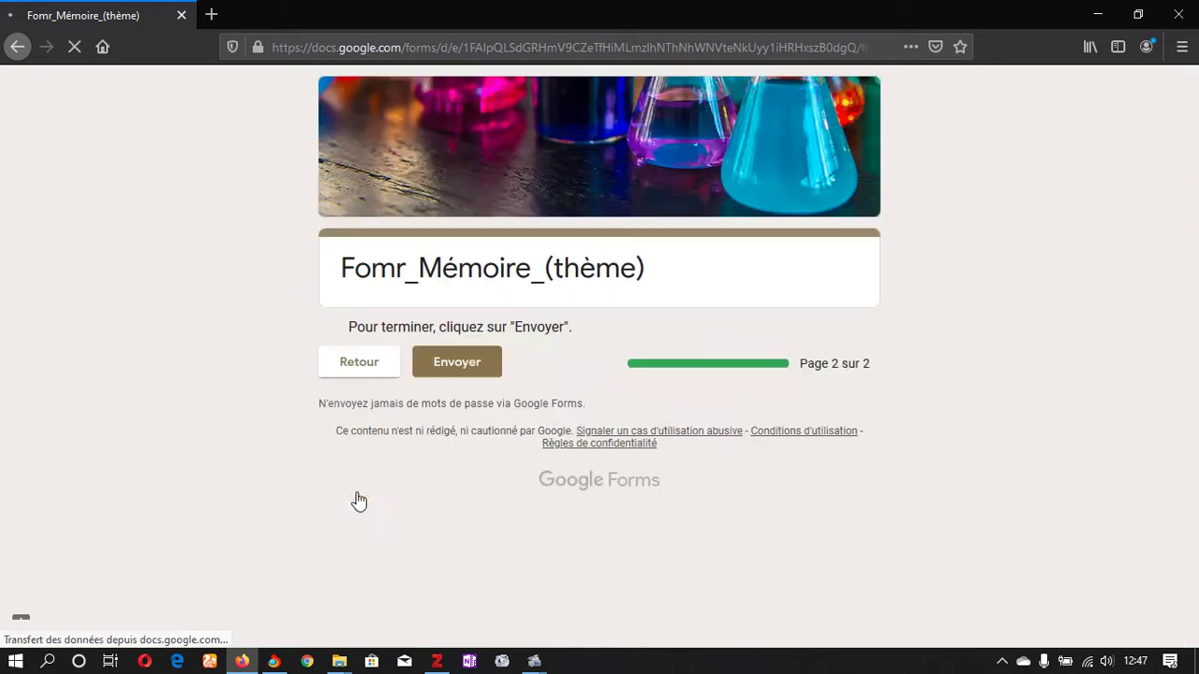
left_click(440, 374)
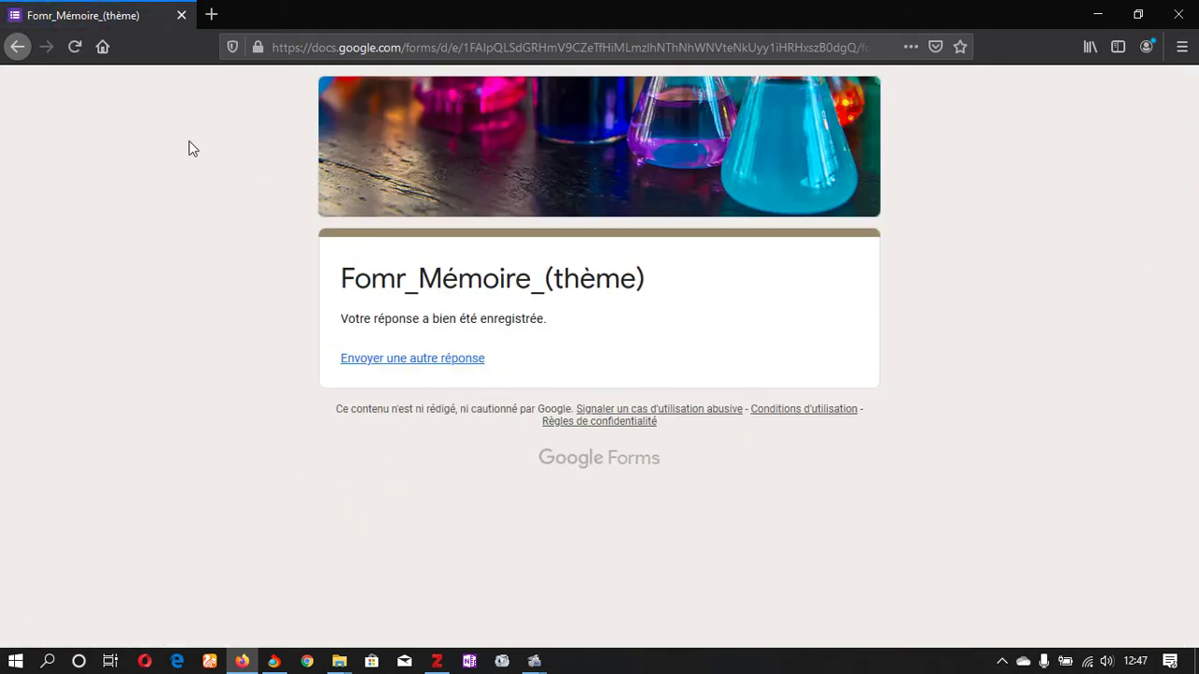
left_click(211, 15)
Step: Load a fresh form from the link, close the old tab, and answer F and Non
type("https://docs.google.com/forms/d/e/1FAIpQLSdGRHmV9CZeTfHiMLmzlhNThNhWNVteNkUyy1iHRHxszB0dgQ/viewform?usp=sf_link")
key("Return")
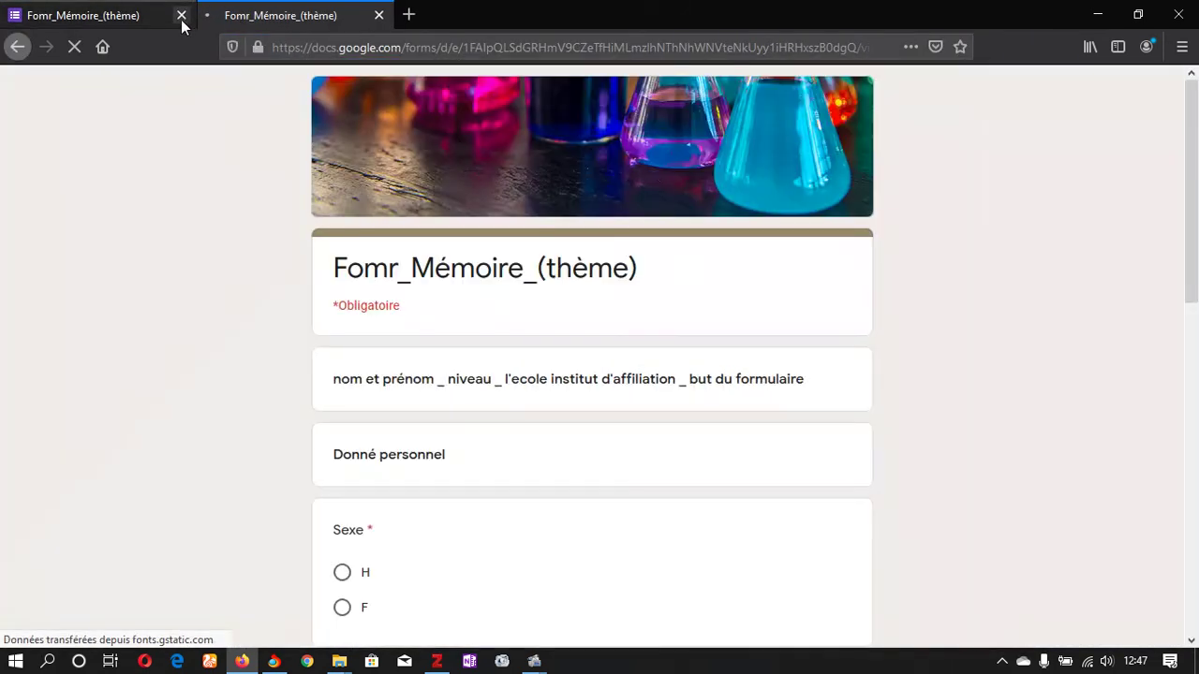
left_click(182, 15)
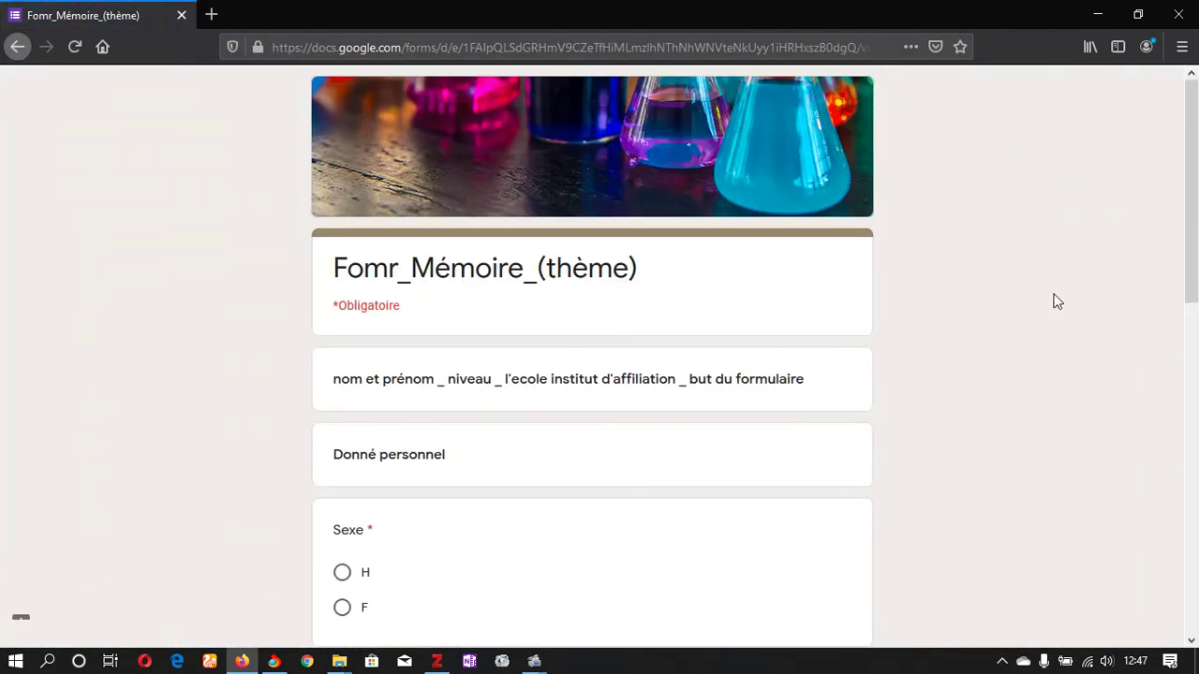
left_click_drag(1194, 212, 1196, 384)
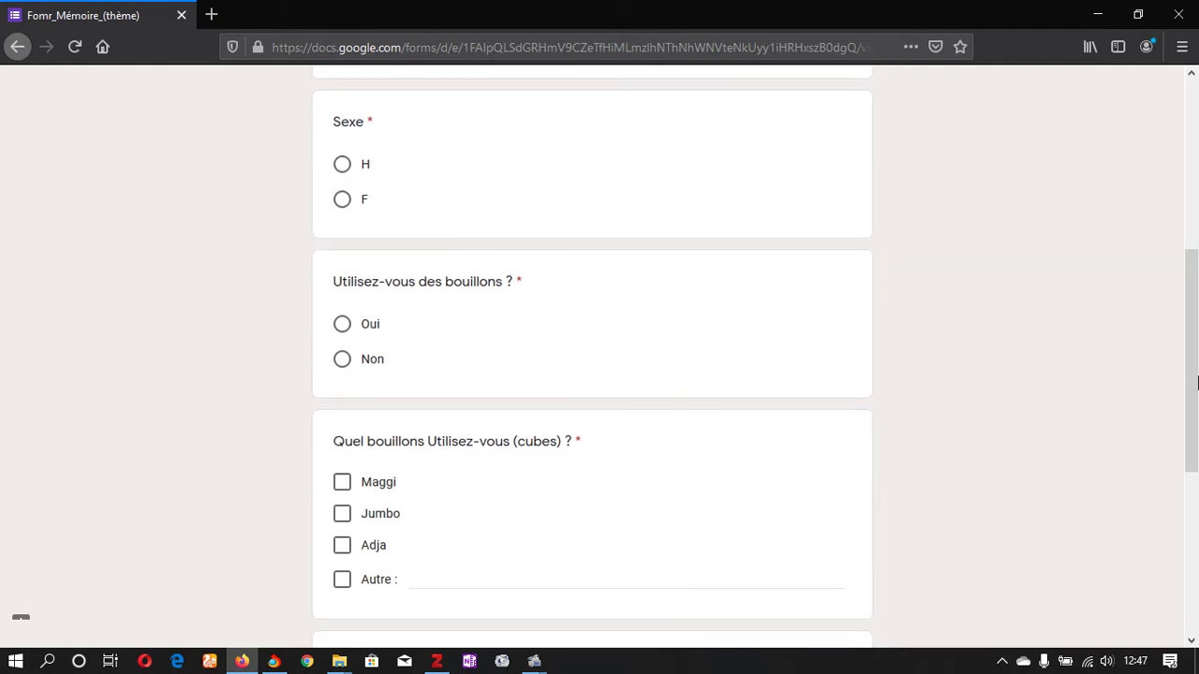
left_click(343, 200)
left_click(343, 362)
Step: Enter Aucun as the other bouillon and Jamais as the other frequency, then continue
left_click_drag(1191, 375, 1192, 493)
left_click(471, 291)
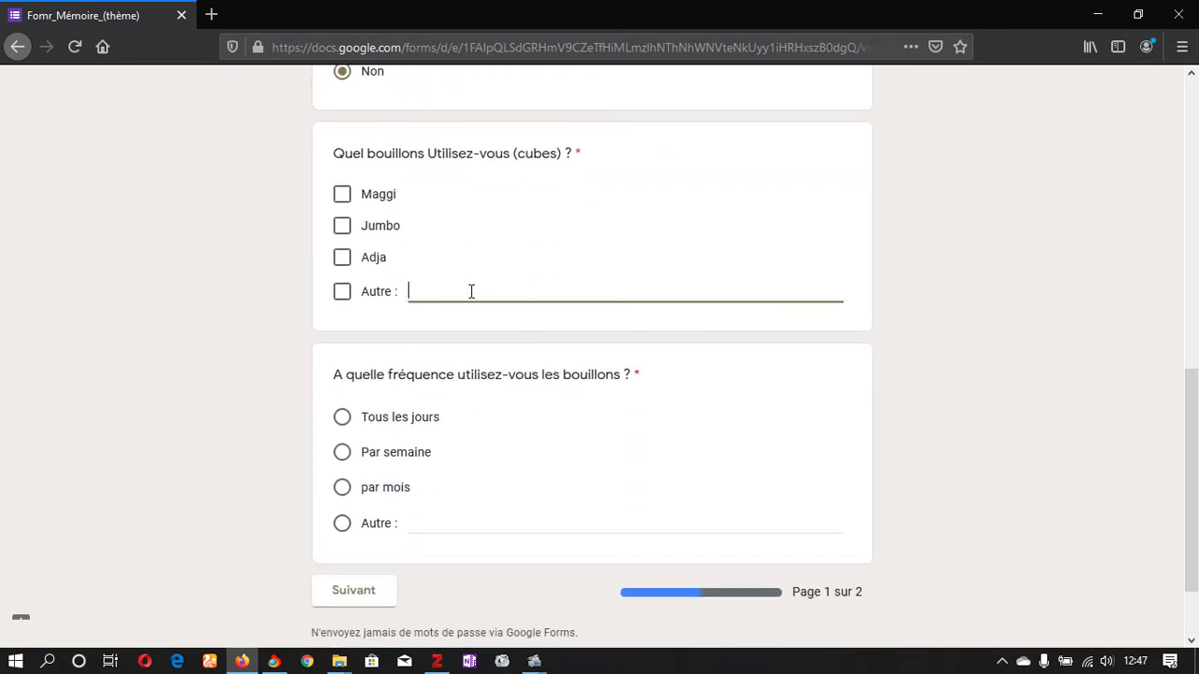
type("Aucun")
scroll(464, 356, "down", 2)
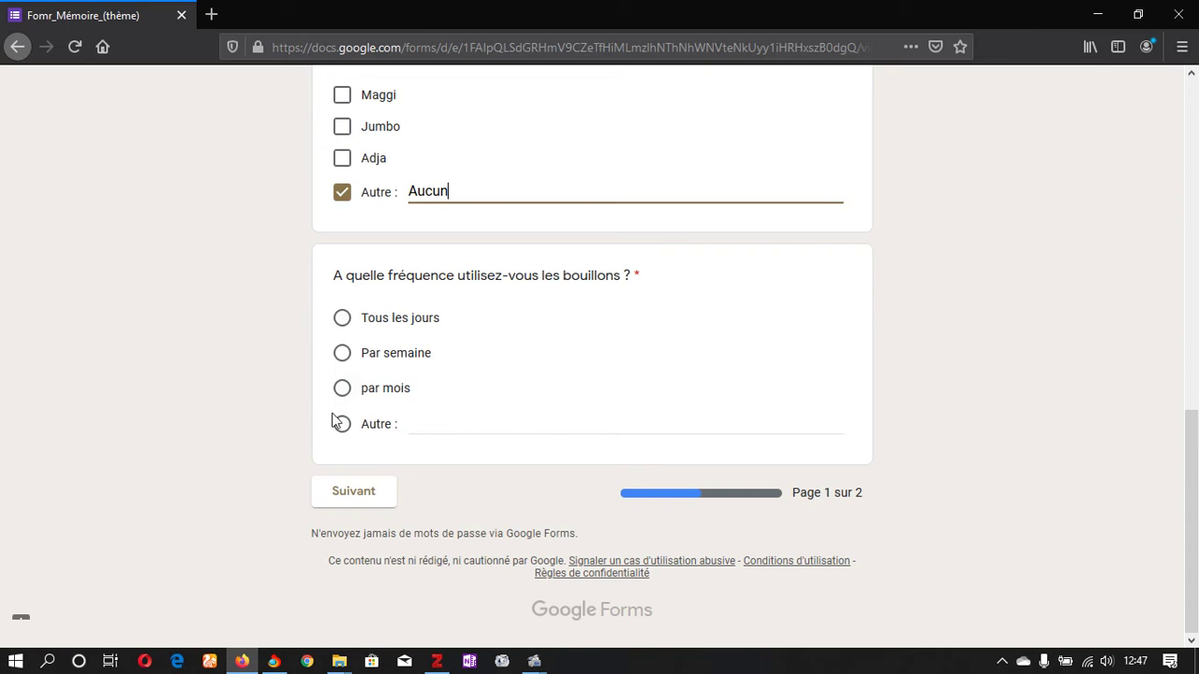
left_click(446, 423)
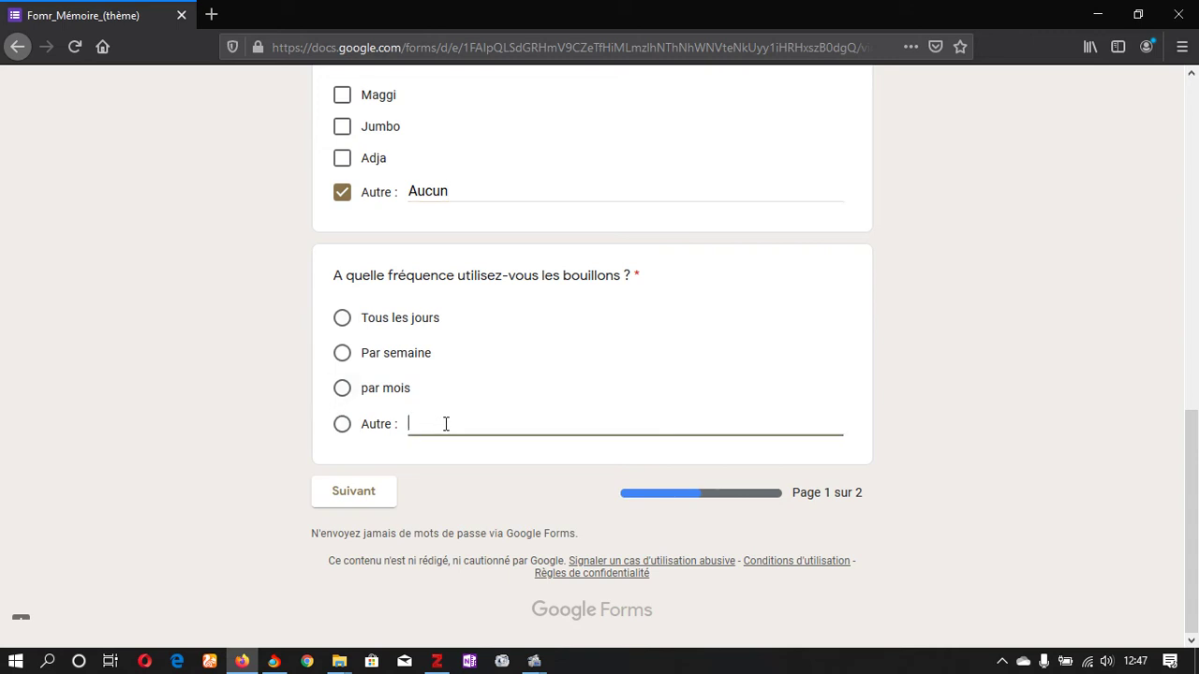
type("Jamais")
left_click(346, 498)
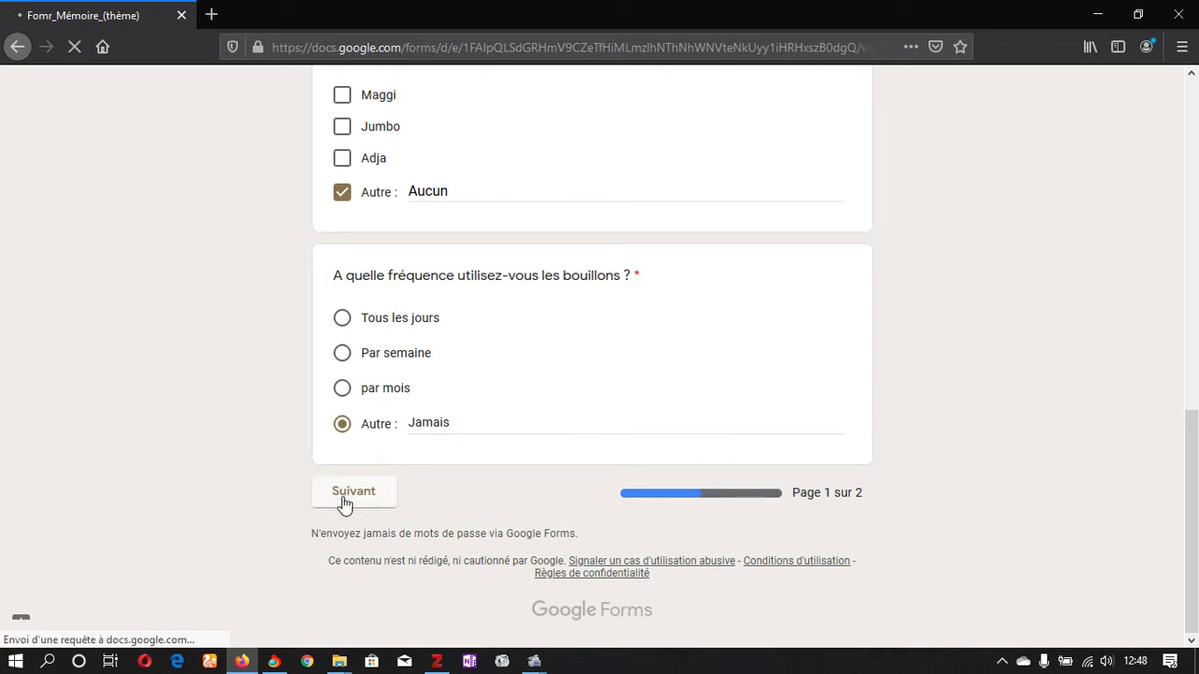
Step: Give 'Parce que mon médecin me l'a interdit.' as the reason and submit the third response
scroll(1196, 404, "down", 3)
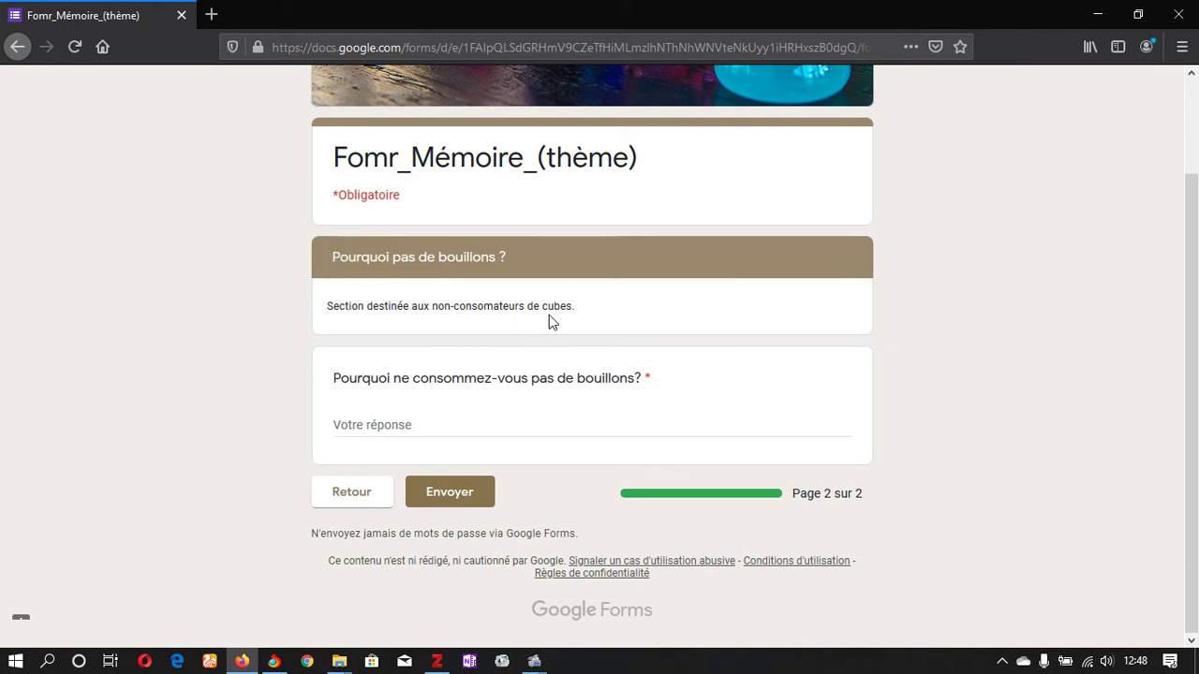
left_click(409, 422)
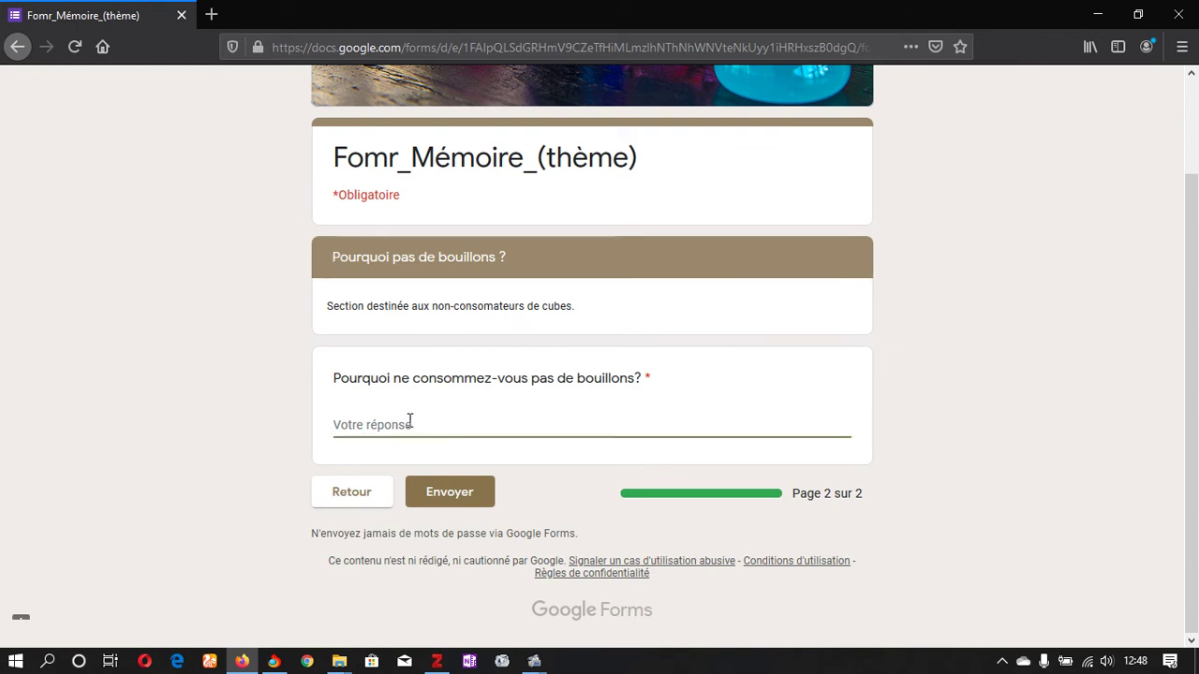
type("Parce")
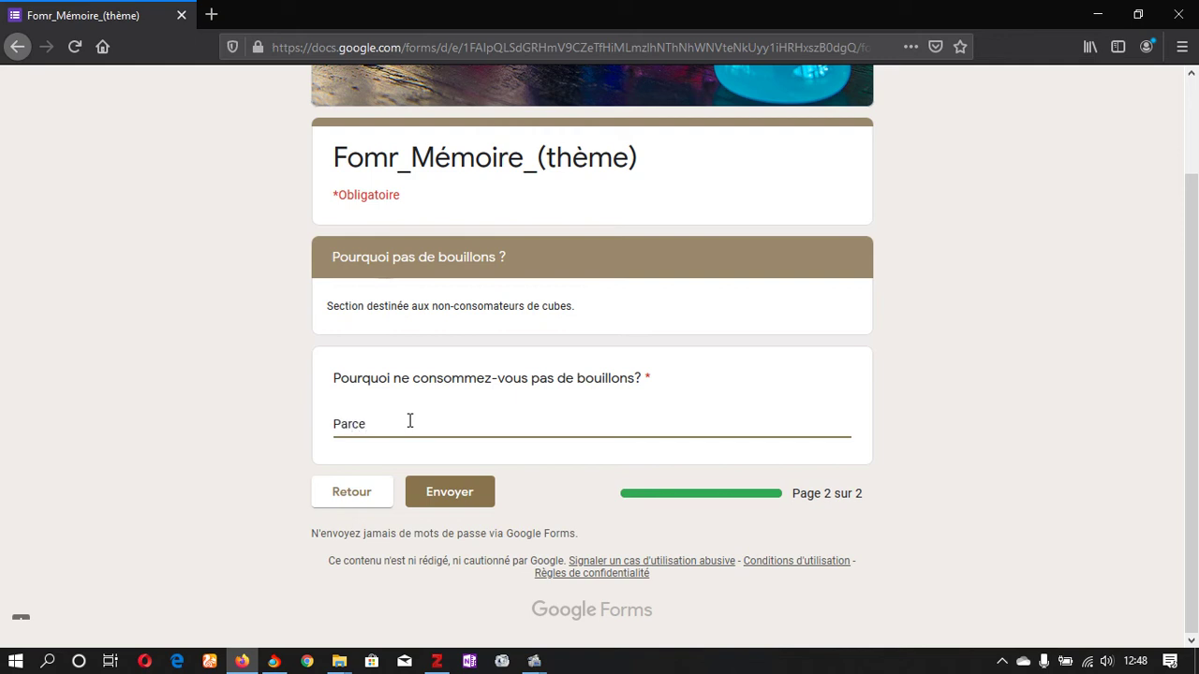
type(" que m")
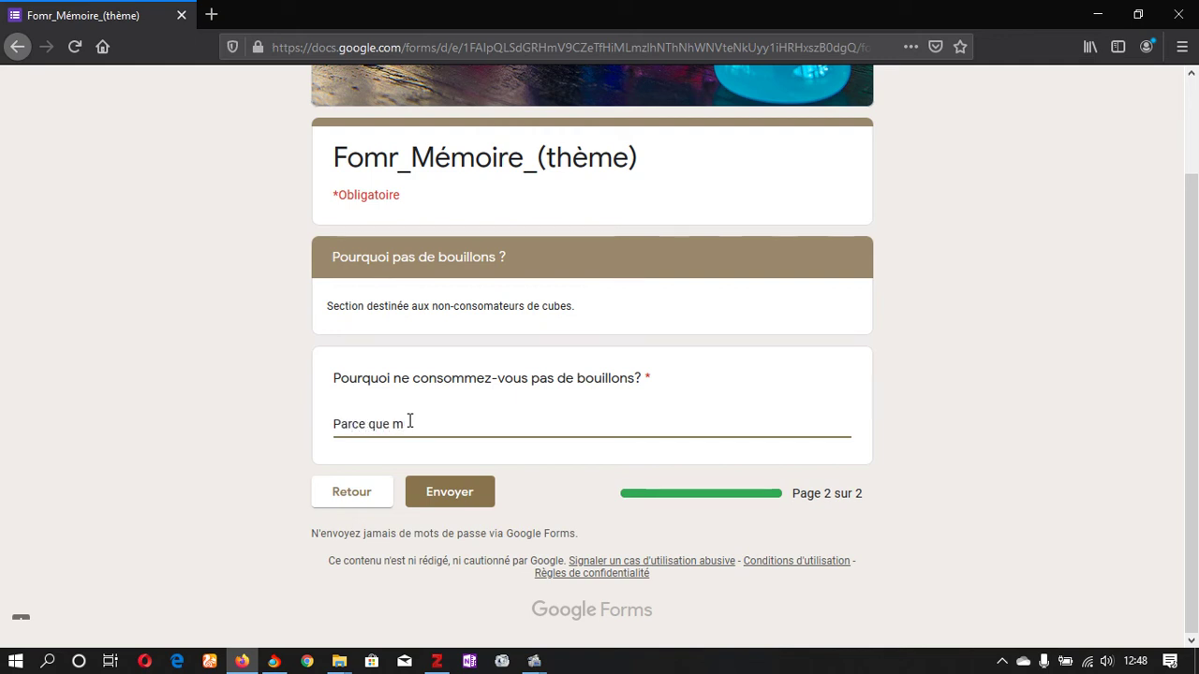
type("on méd")
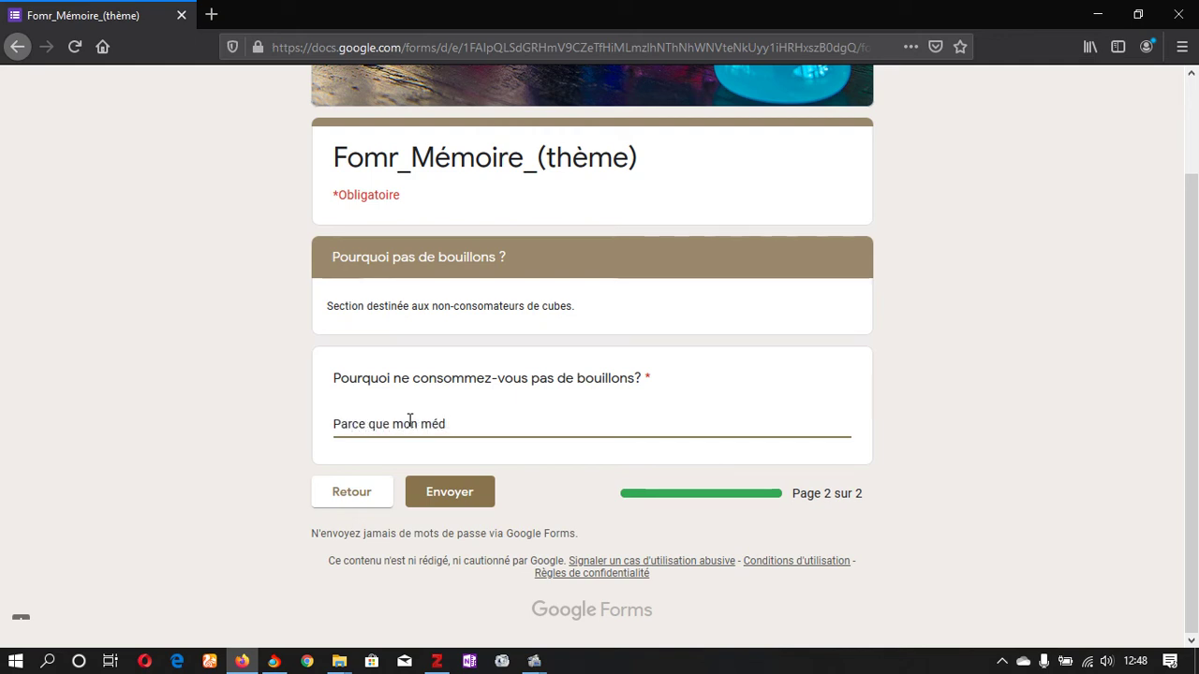
type("ecin ")
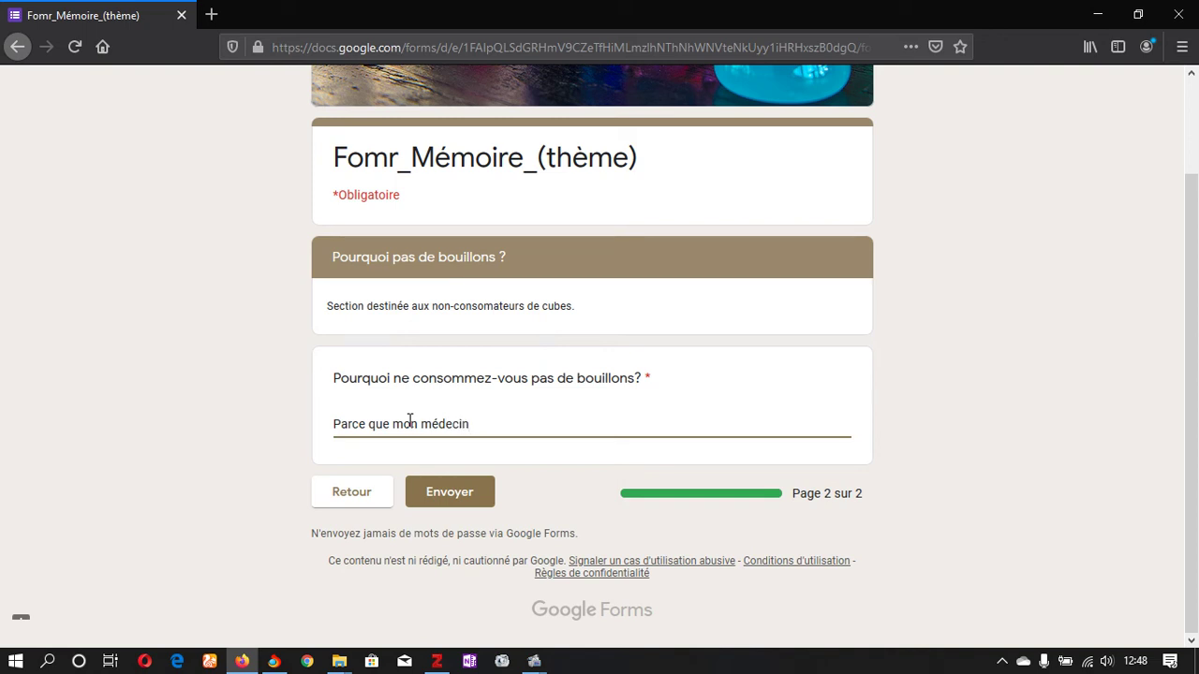
type("me l'a interdit.")
left_click(477, 494)
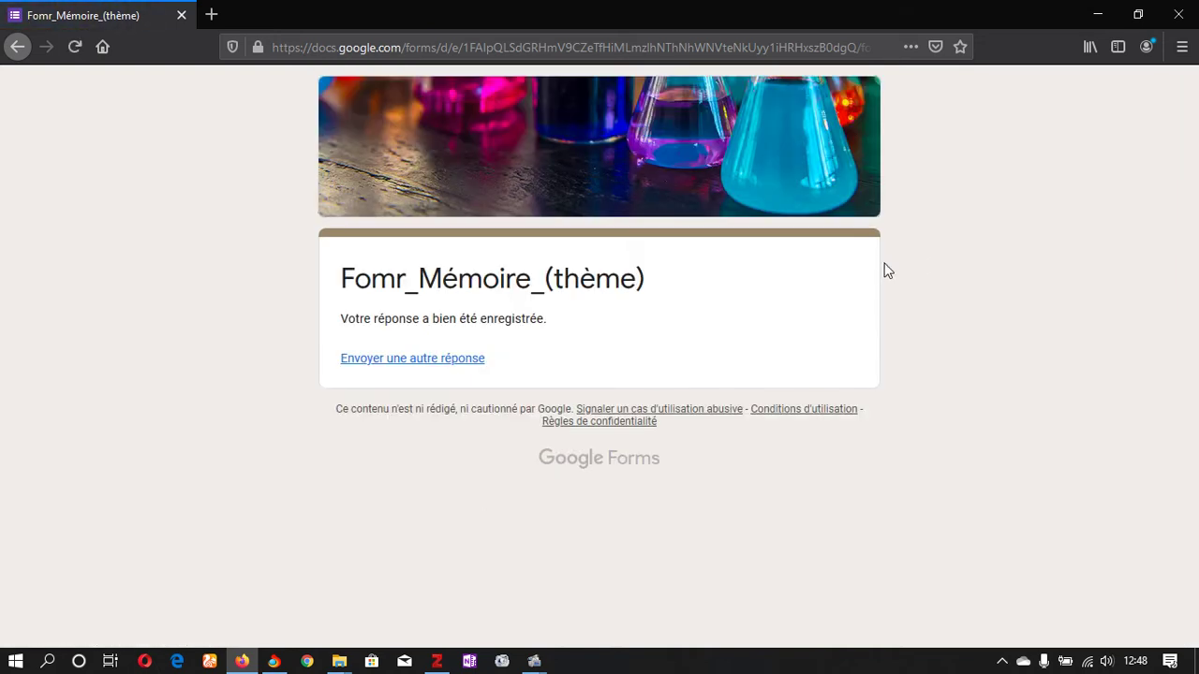
Step: Open a fresh copy of the form from the pasted link, closing the previous tab
left_click(211, 15)
type("https://docs.google.com/forms/d/e/1FAIpQLSdGRHmV9CZeTfHiMLmzlhNThNhWNVteNkUyy1iHRHxszB0dgQ/viewform?usp=sf_link")
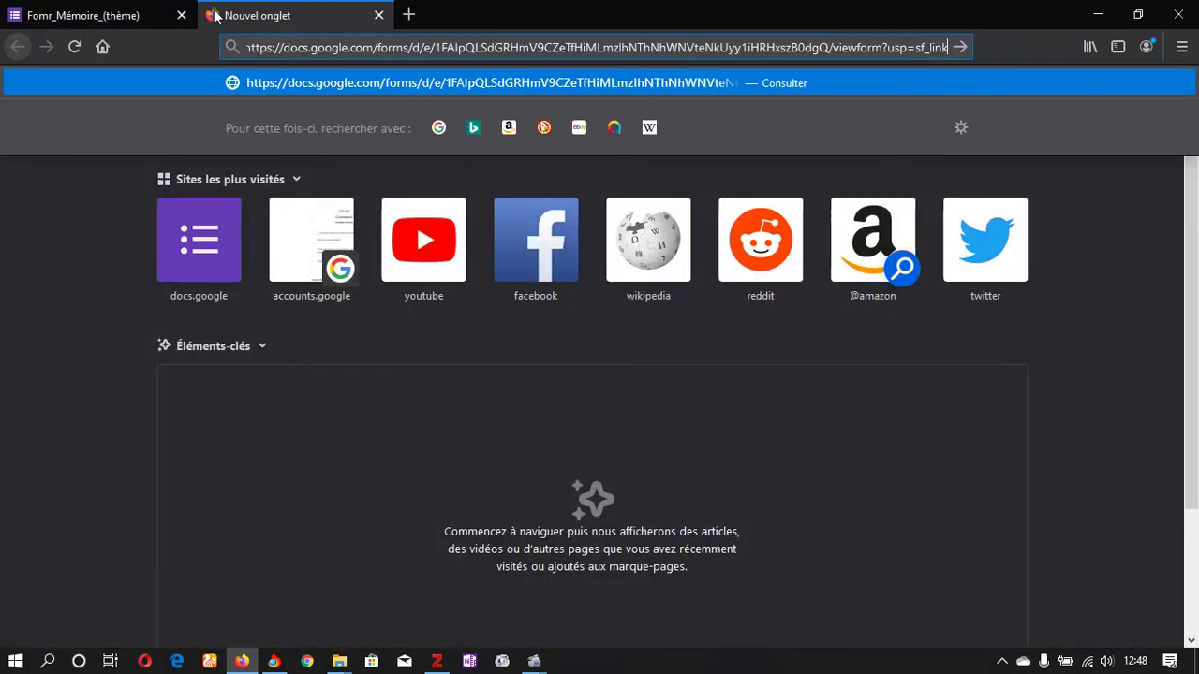
left_click(182, 15)
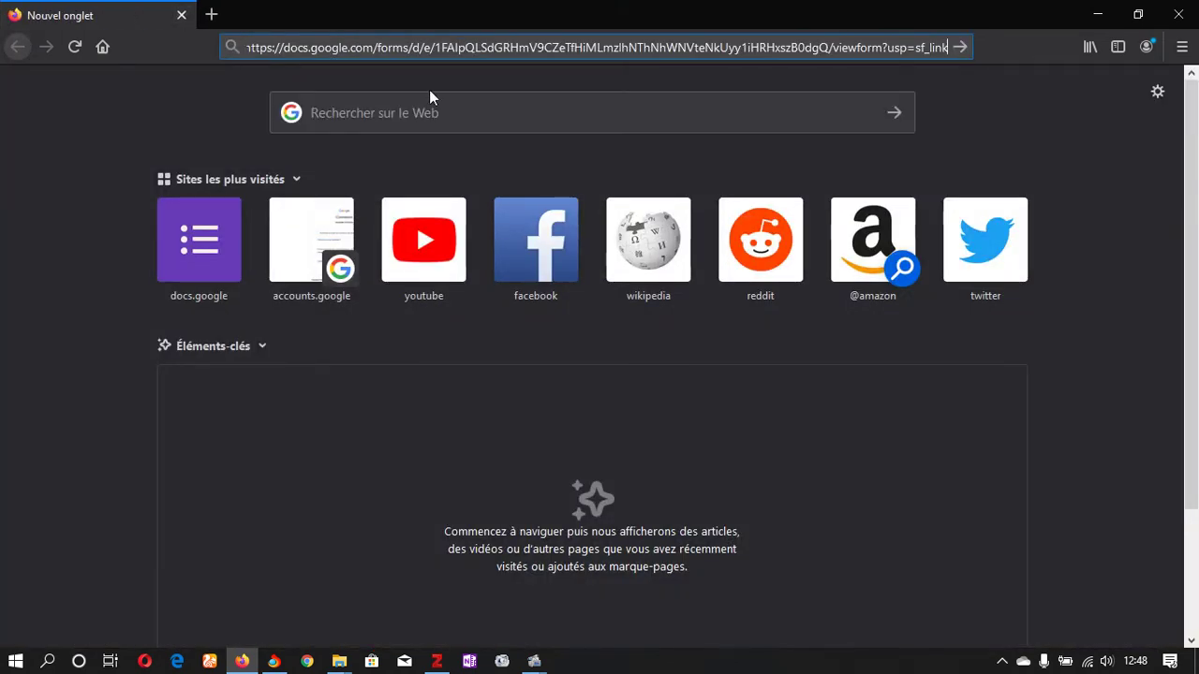
key("Return")
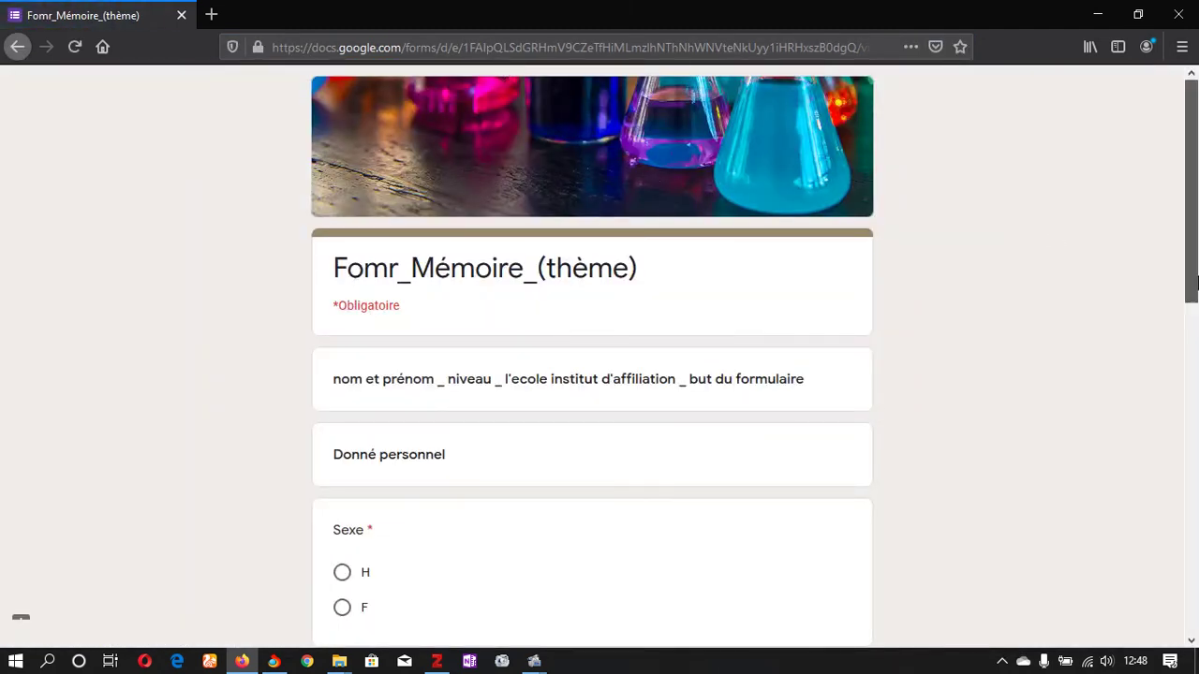
Step: Answer Non to using bouillons and set Sexe to H
left_click_drag(1197, 280, 1196, 418)
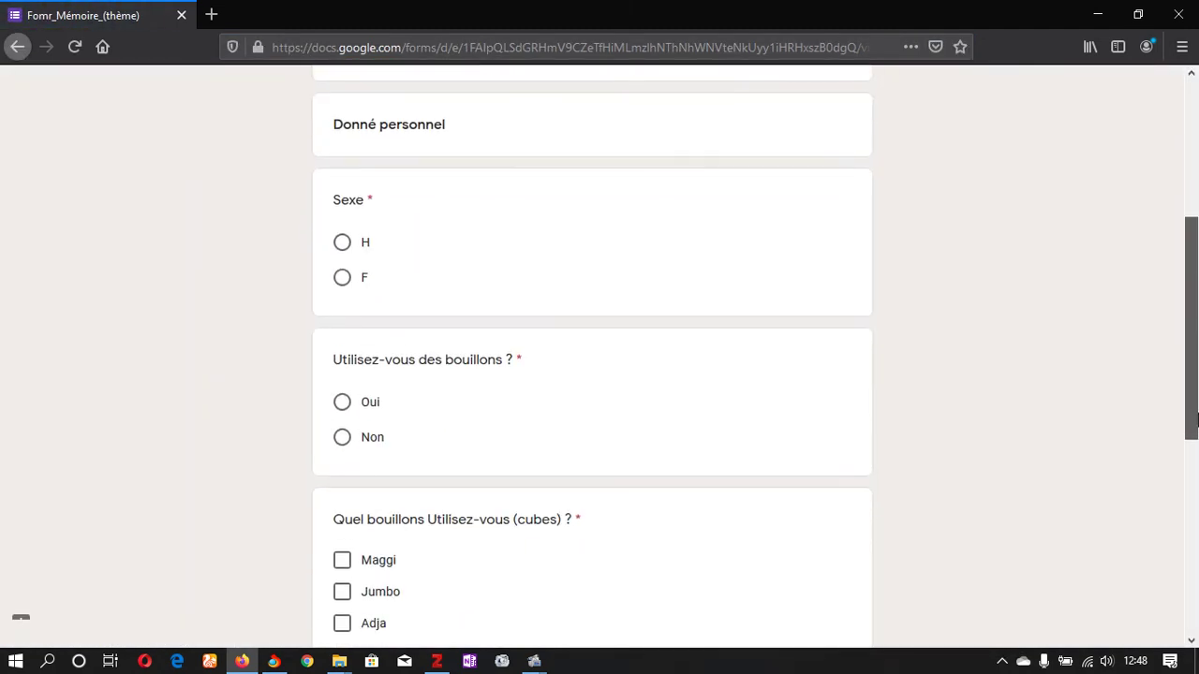
left_click(343, 278)
left_click(343, 438)
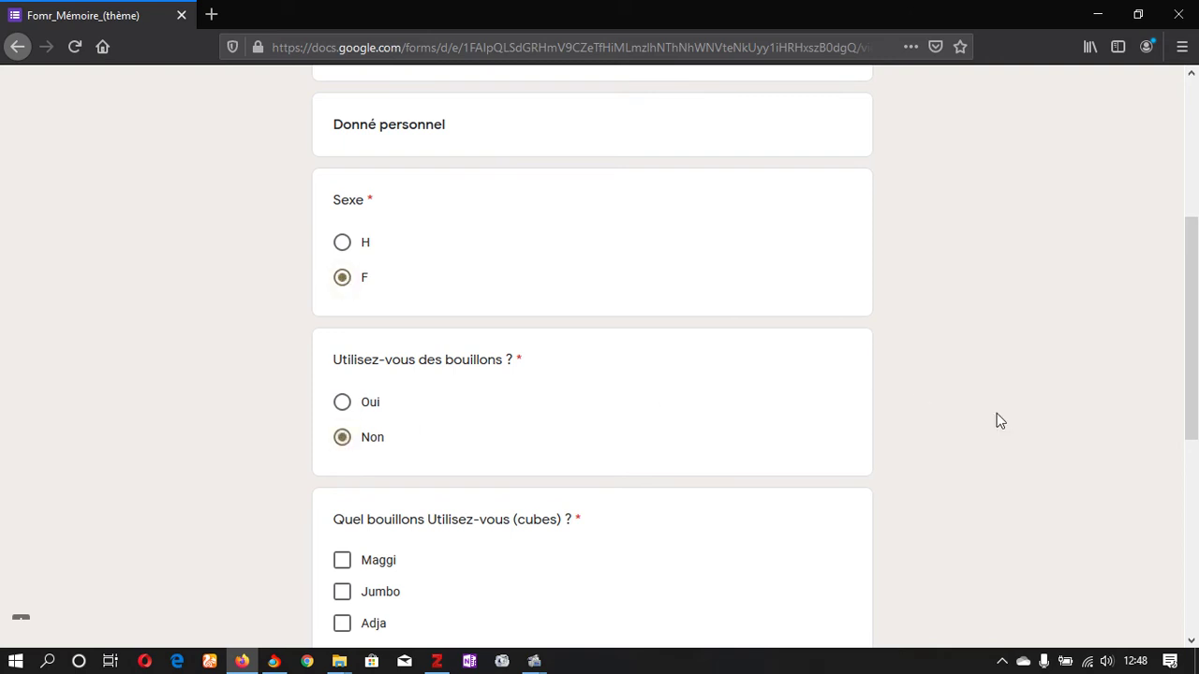
mouse_move(1194, 442)
left_mouse_down()
mouse_move(1194, 592)
mouse_move(1195, 440)
left_mouse_up()
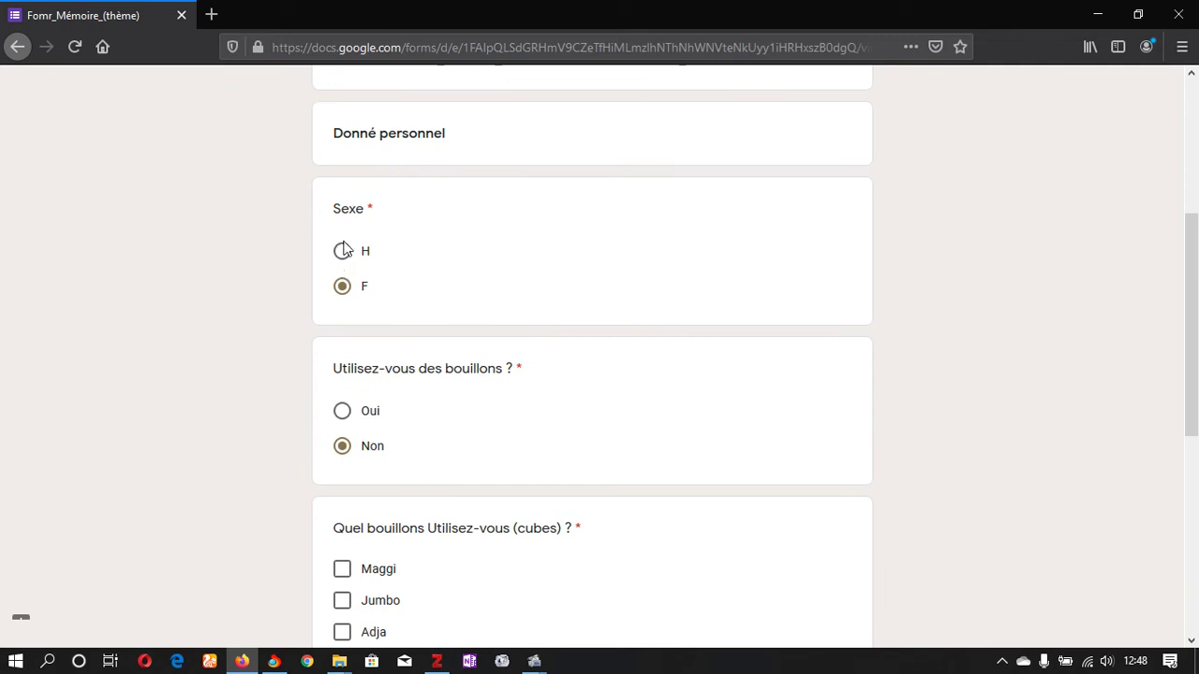
left_click(343, 251)
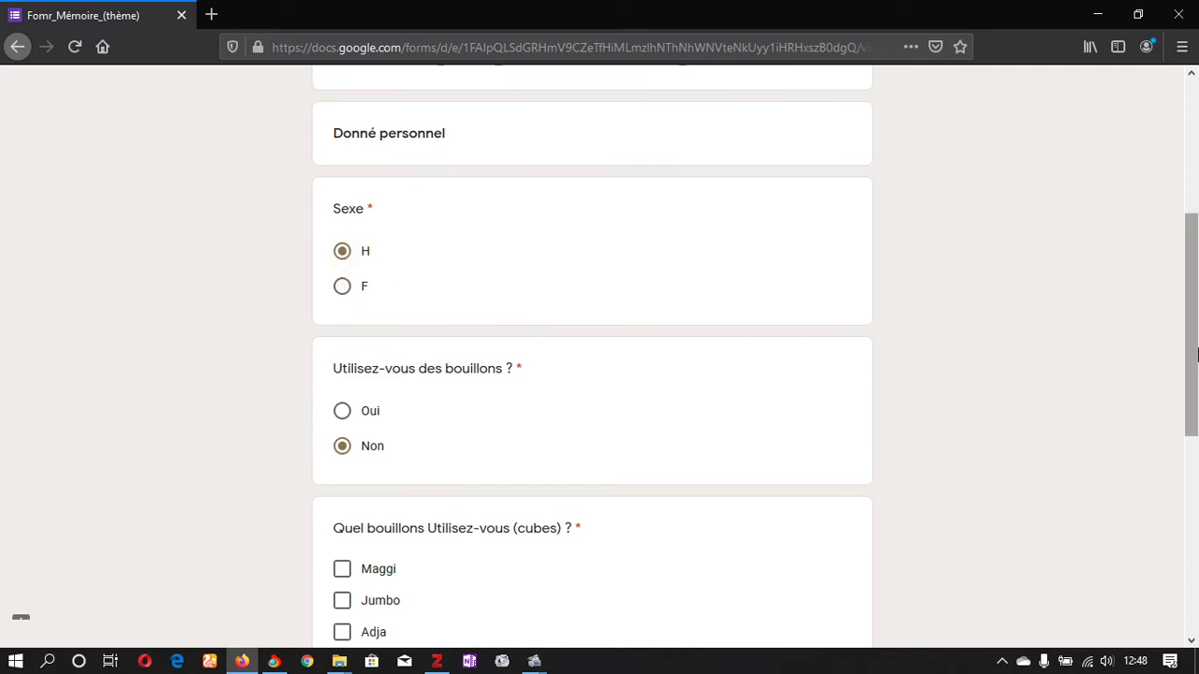
scroll(1195, 354, "down", 5)
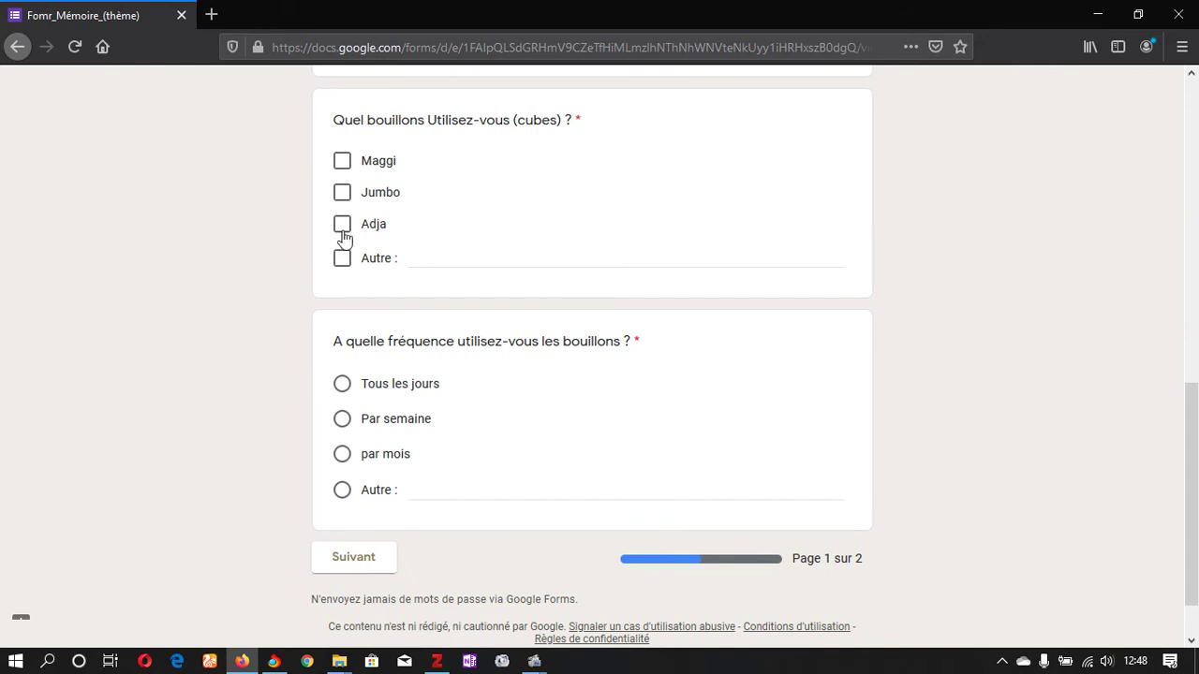
Step: Enter Aucun as the other cube brand and JAMAIS as the other frequency, then continue
left_click(457, 252)
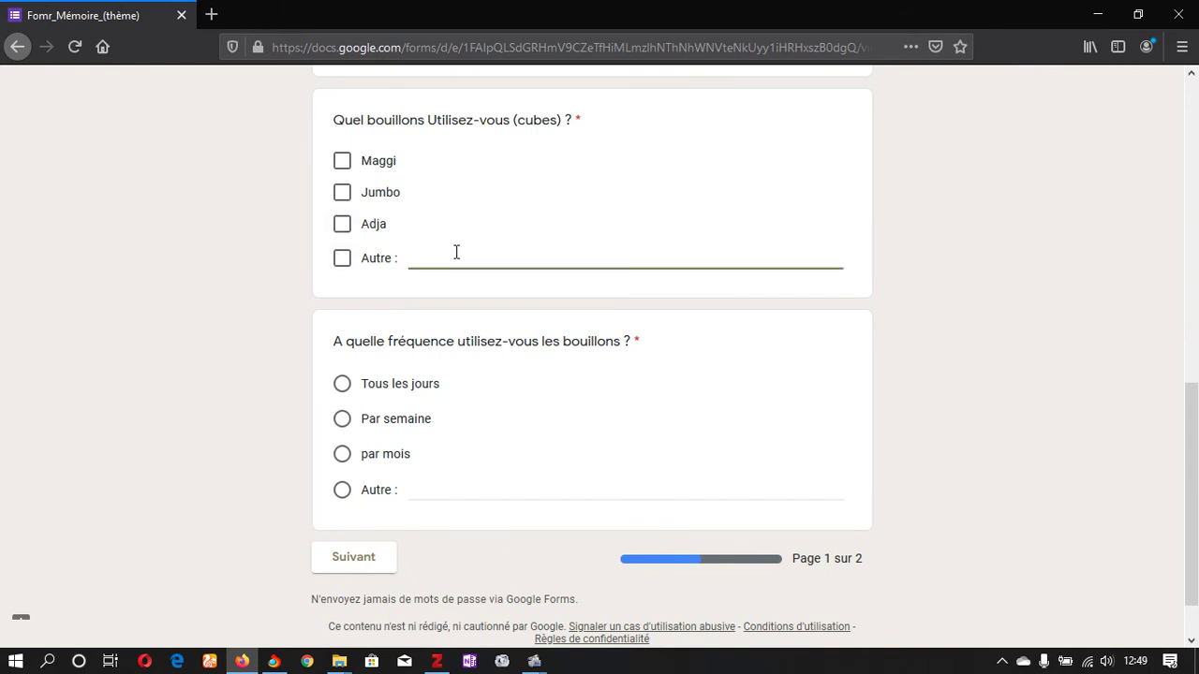
type("Jamais")
scroll(1195, 547, "down", 2)
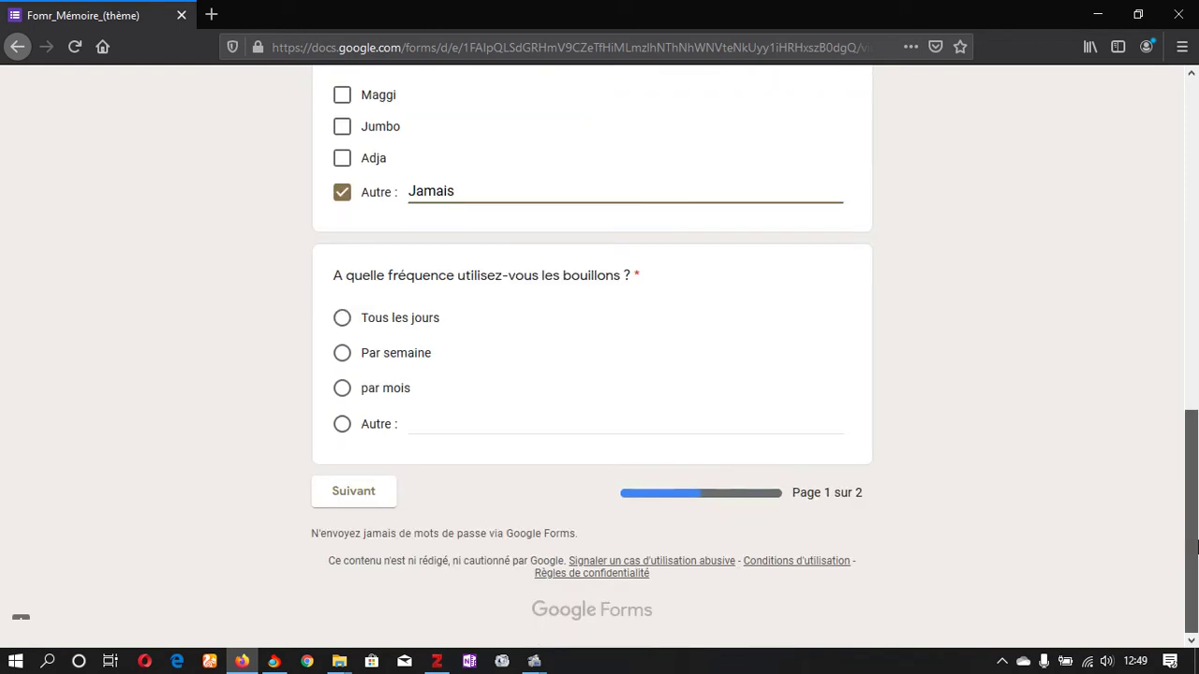
left_click(453, 433)
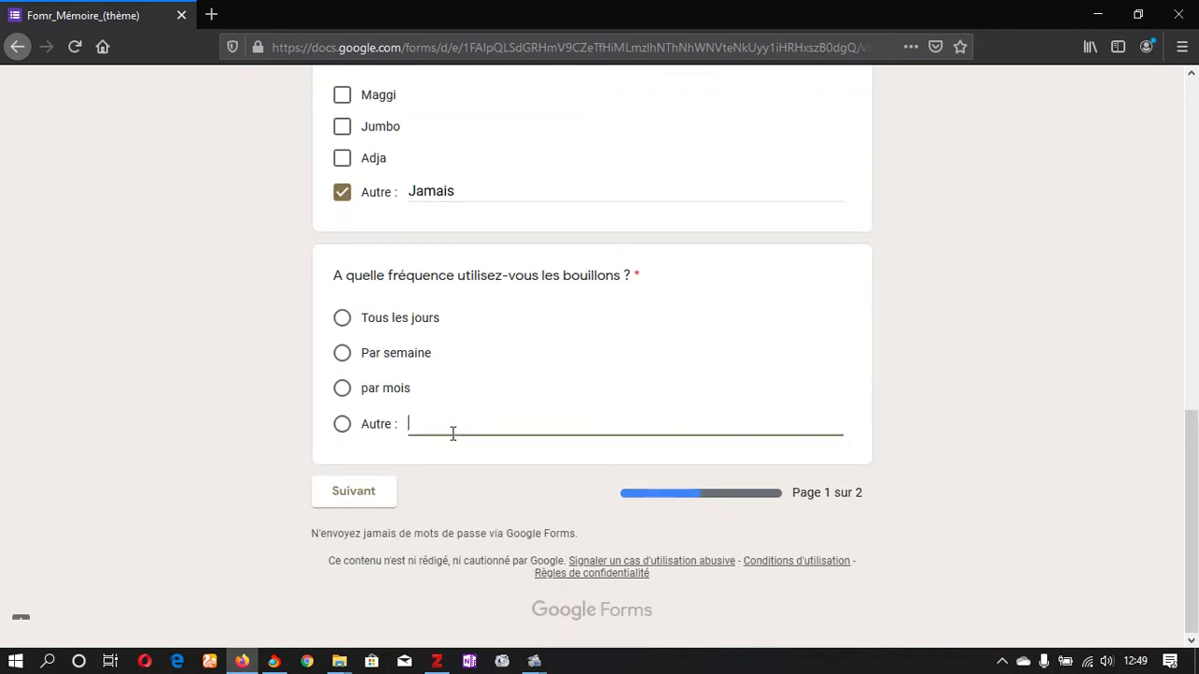
left_click_drag(474, 183, 324, 206)
type("A")
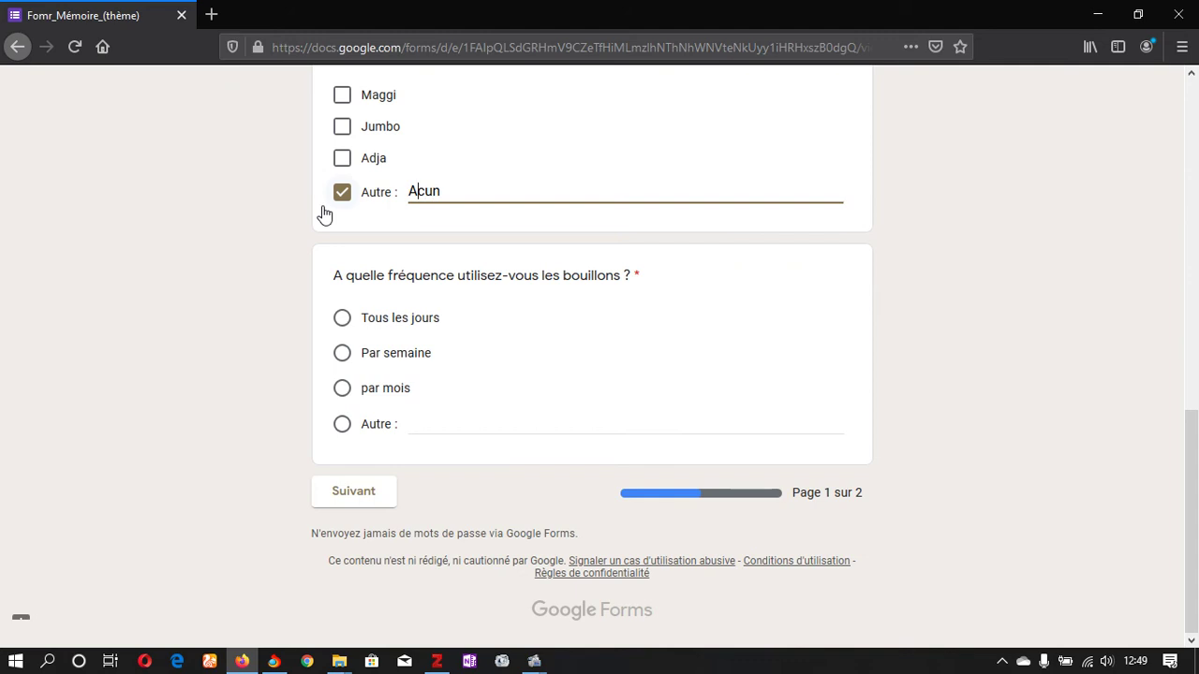
type("u")
left_click(455, 415)
type("JA")
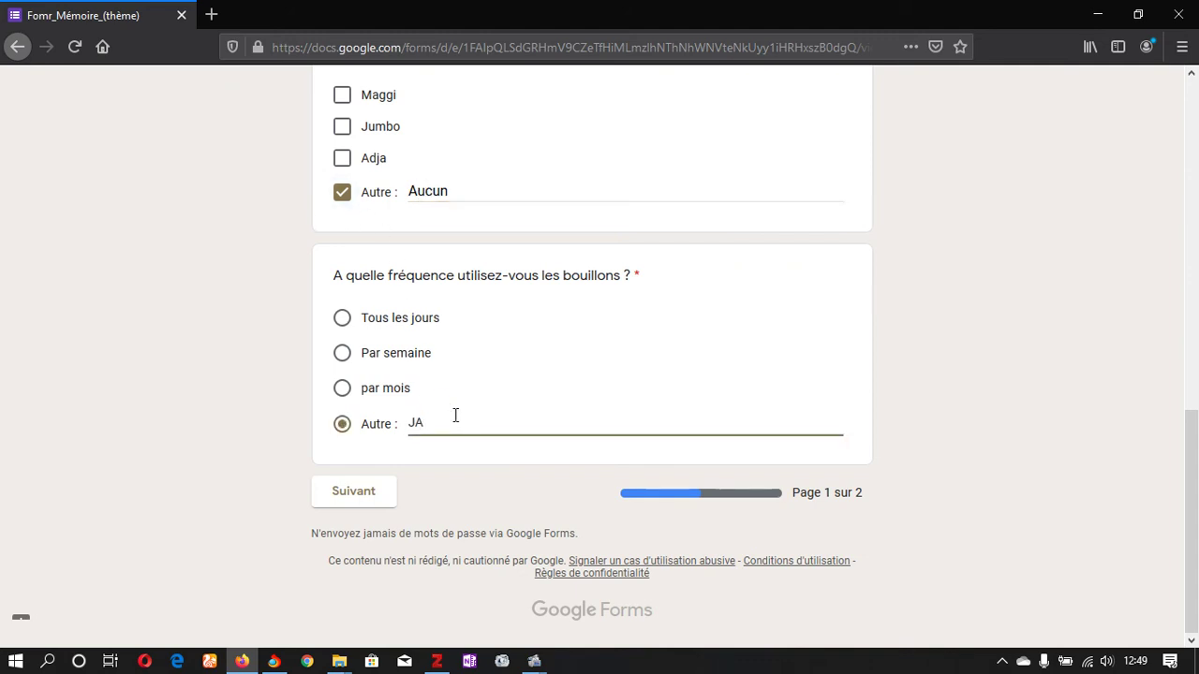
type("MAIS")
left_click(348, 509)
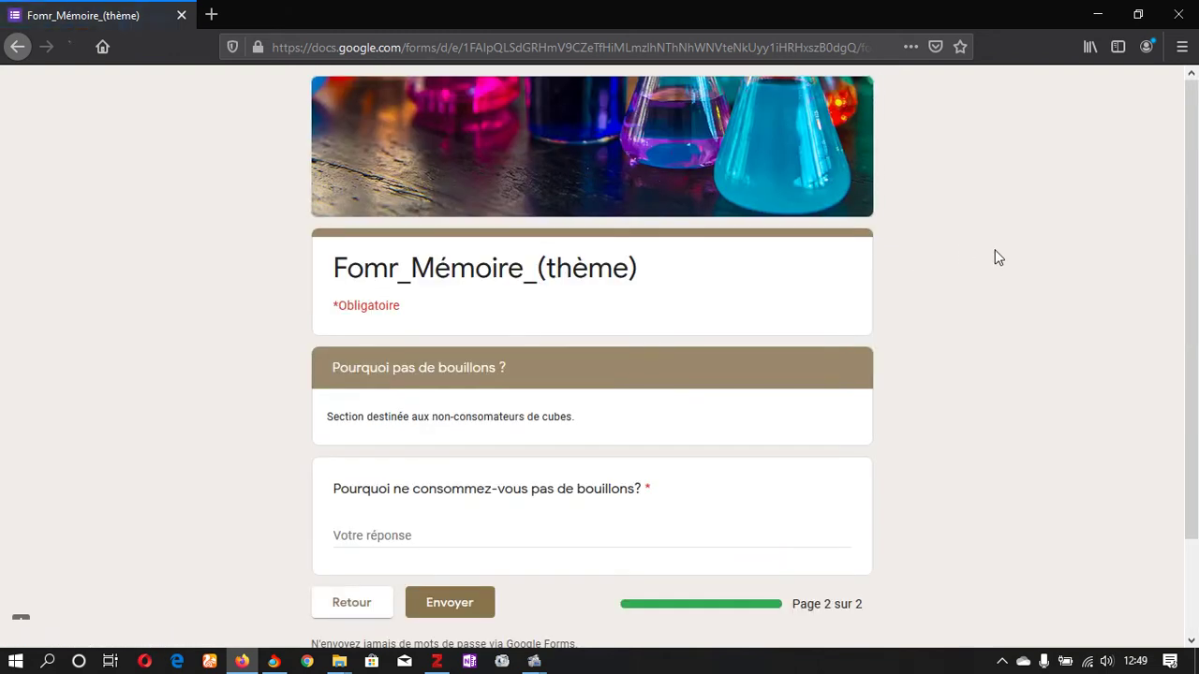
Step: Answer that bouillons aren't good for masculinity and submit the fourth response
scroll(1197, 364, "down", 2)
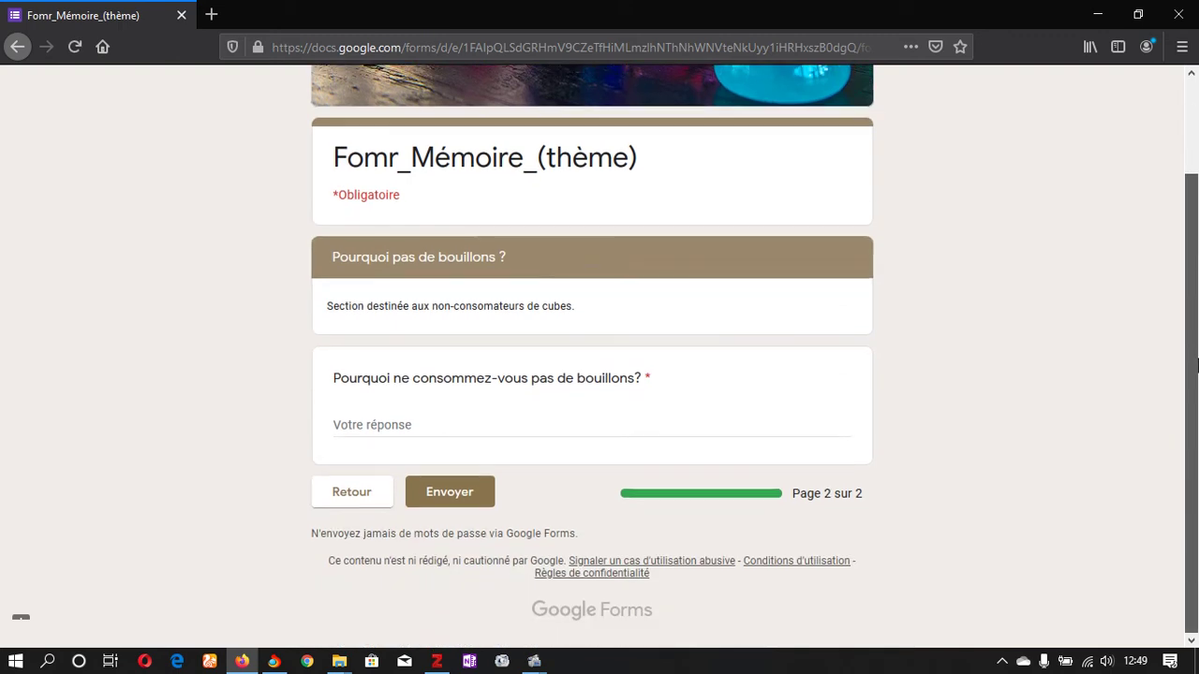
left_click(406, 418)
type("Pa")
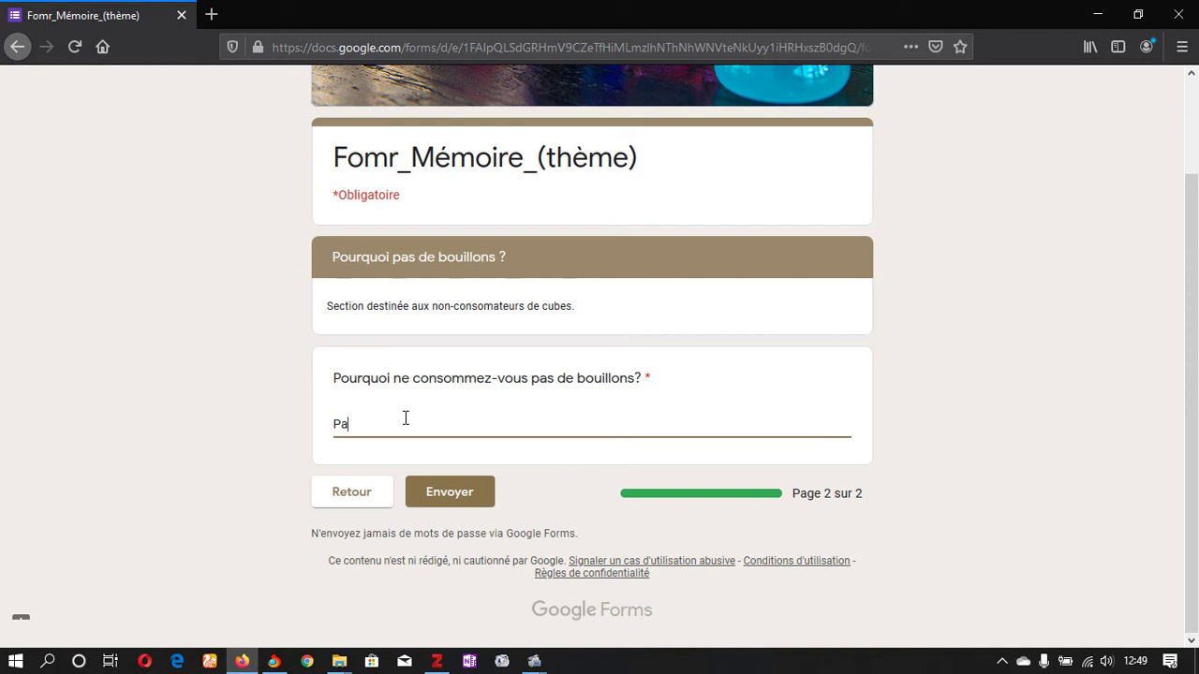
type("ercrce que ce n'est pas bon pour ma mascul")
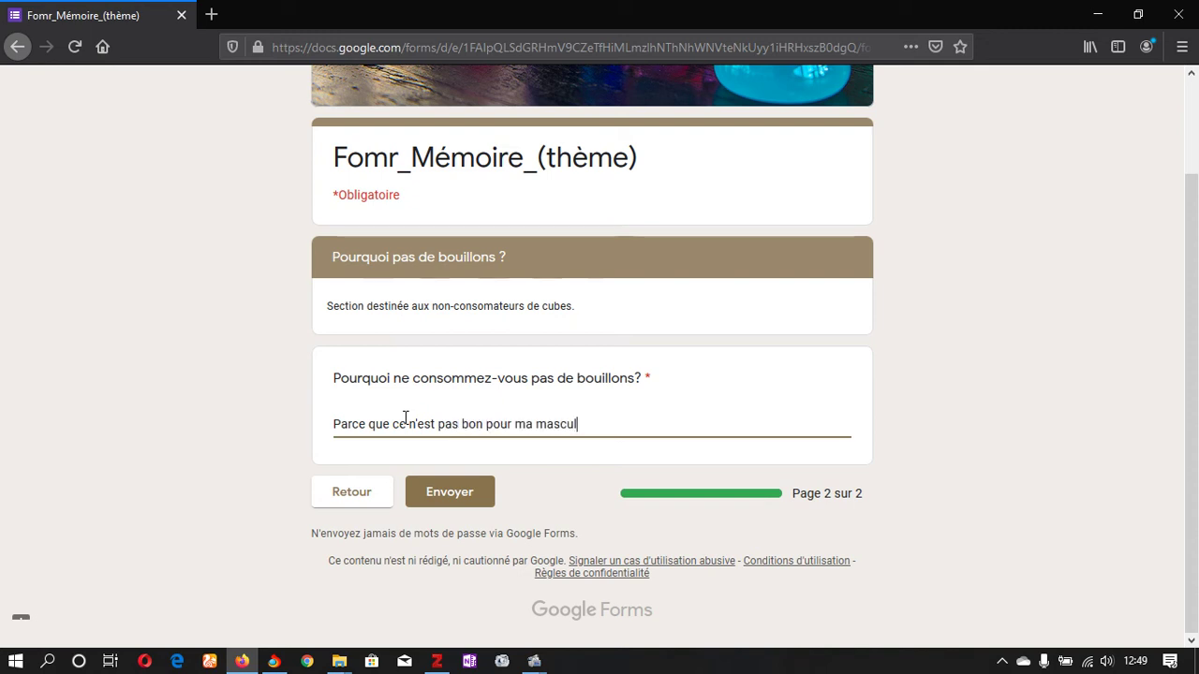
type("ini")
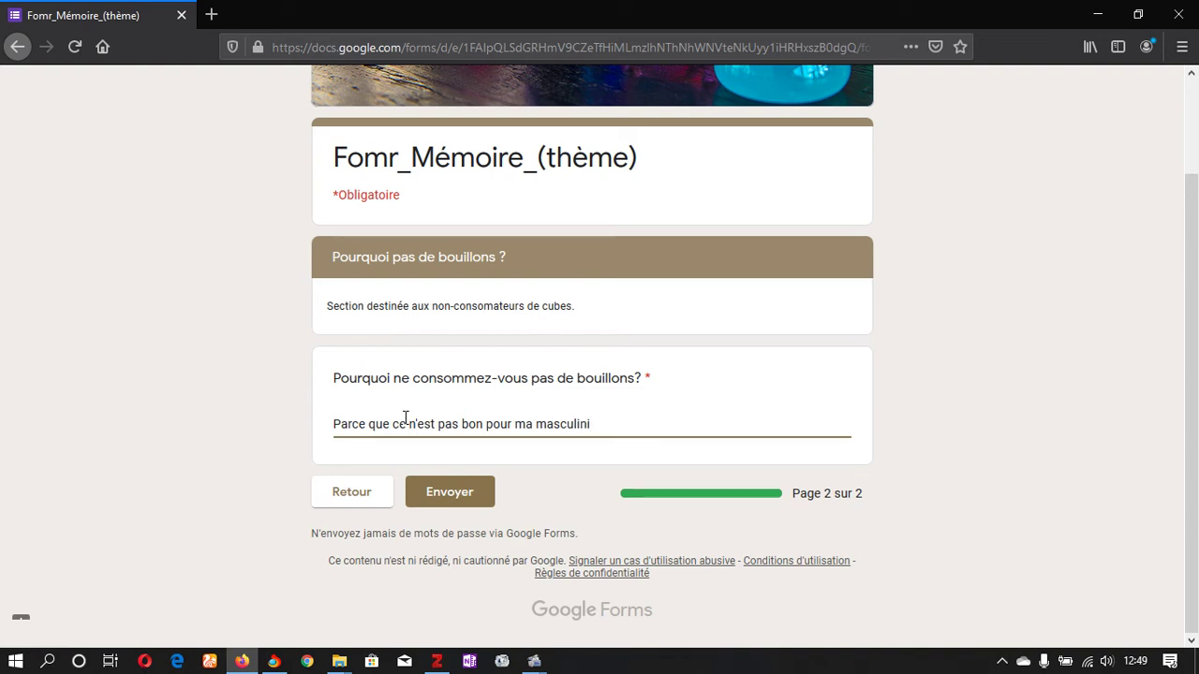
type("té!!!!")
key("BackSpace")
key("BackSpace")
key("BackSpace")
key("BackSpace")
type("...")
left_click(453, 487)
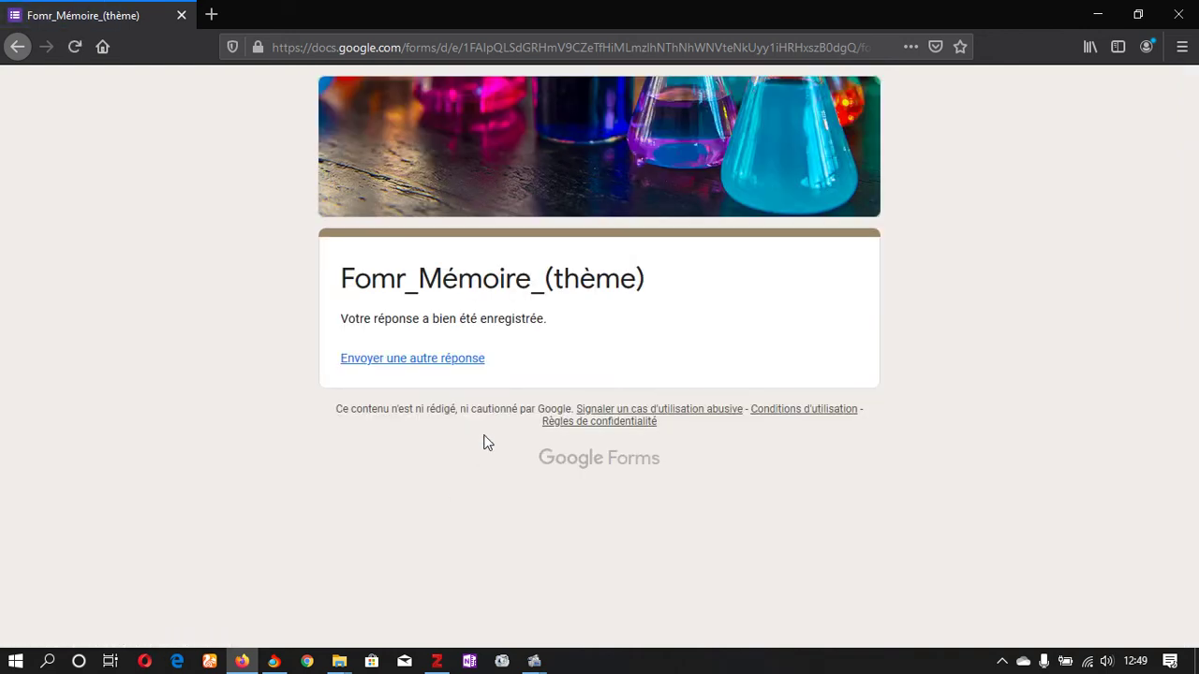
Step: Reopen a blank copy of the form in a new tab, closing the confirmation tab
left_click(214, 11)
type("https://docs.google.com/forms/d/e/1FAIpQLSdGRHmV9CZeTfHiMLmzlhNThNhWNVteNkUyy1iHRHxszB0dgQ/viewform?usp=sf_link")
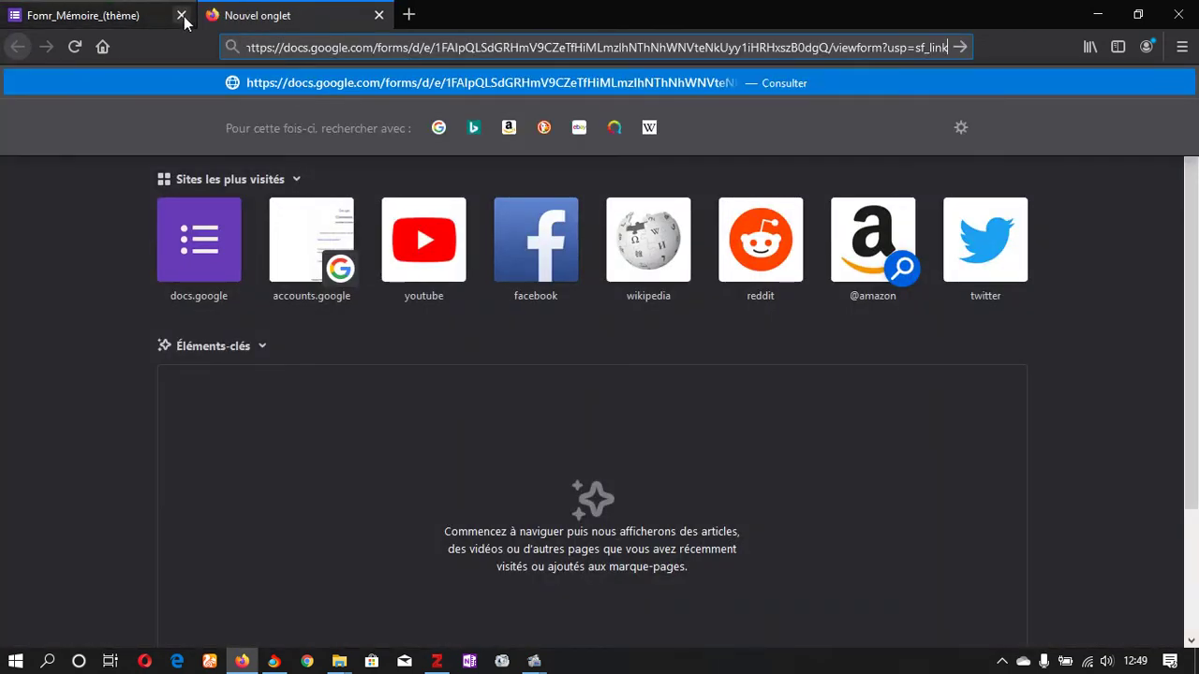
left_click(181, 15)
key("Return")
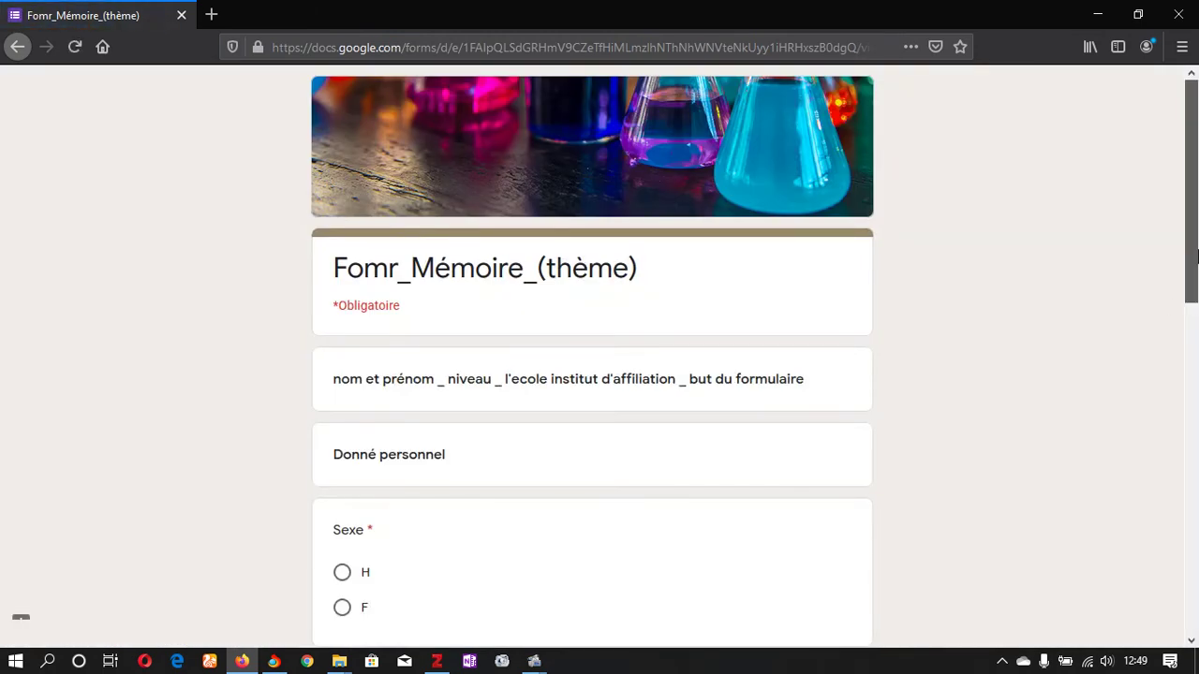
Step: Answer F for Sexe, Oui for using bouillons, and tick Jumbo as the brand
scroll(1190, 255, "down", 5)
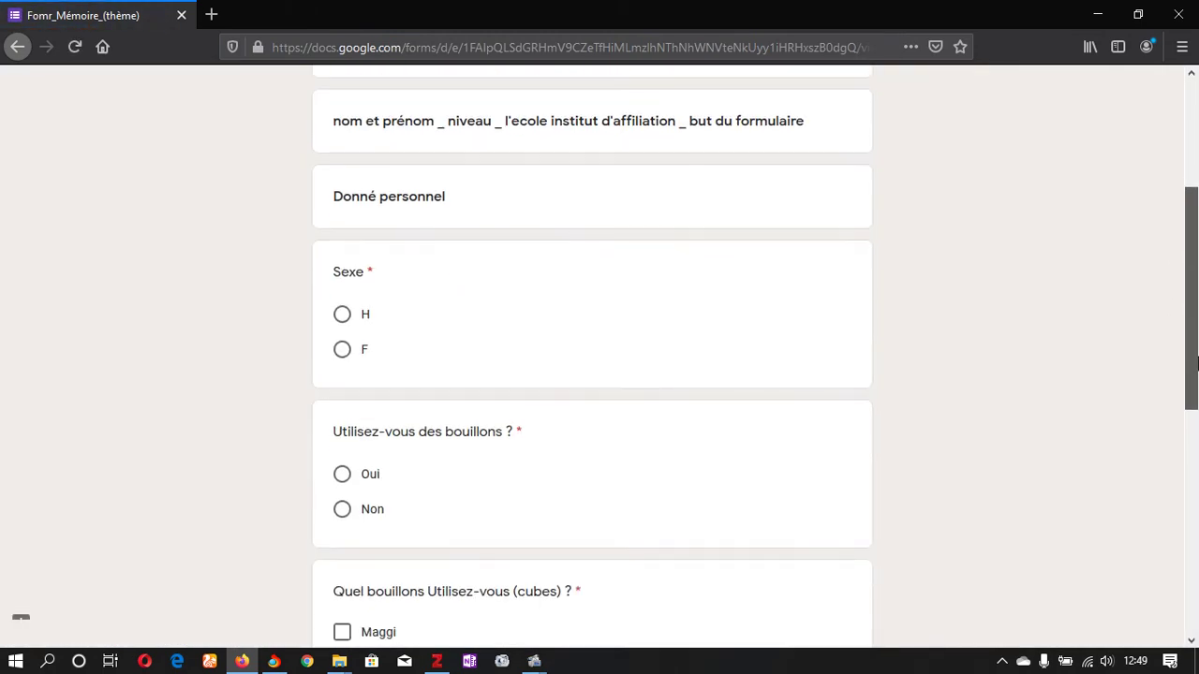
left_click(343, 350)
scroll(1197, 423, "down", 10)
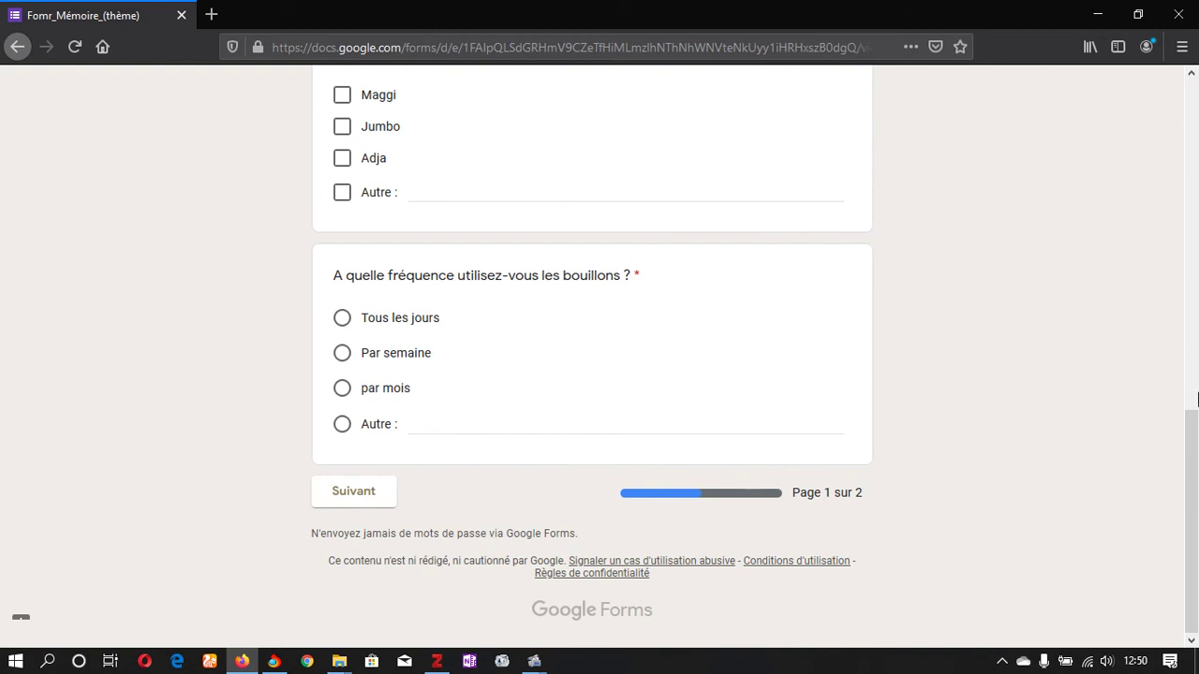
left_click_drag(1196, 424, 1195, 308)
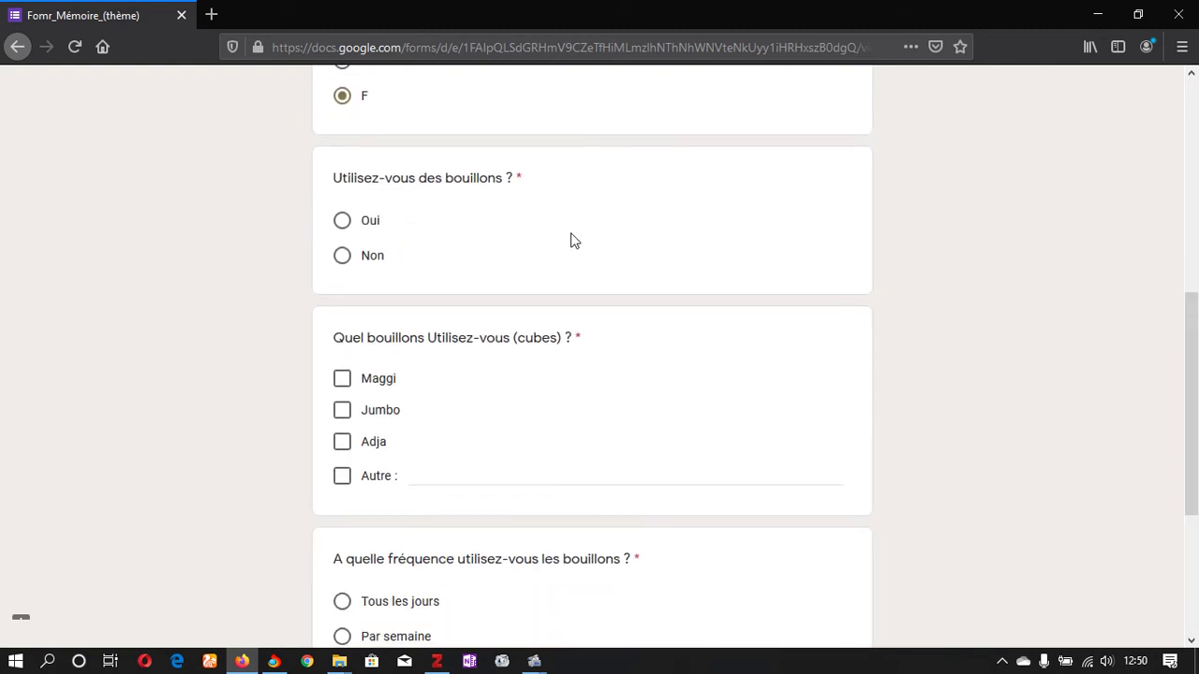
left_click(343, 223)
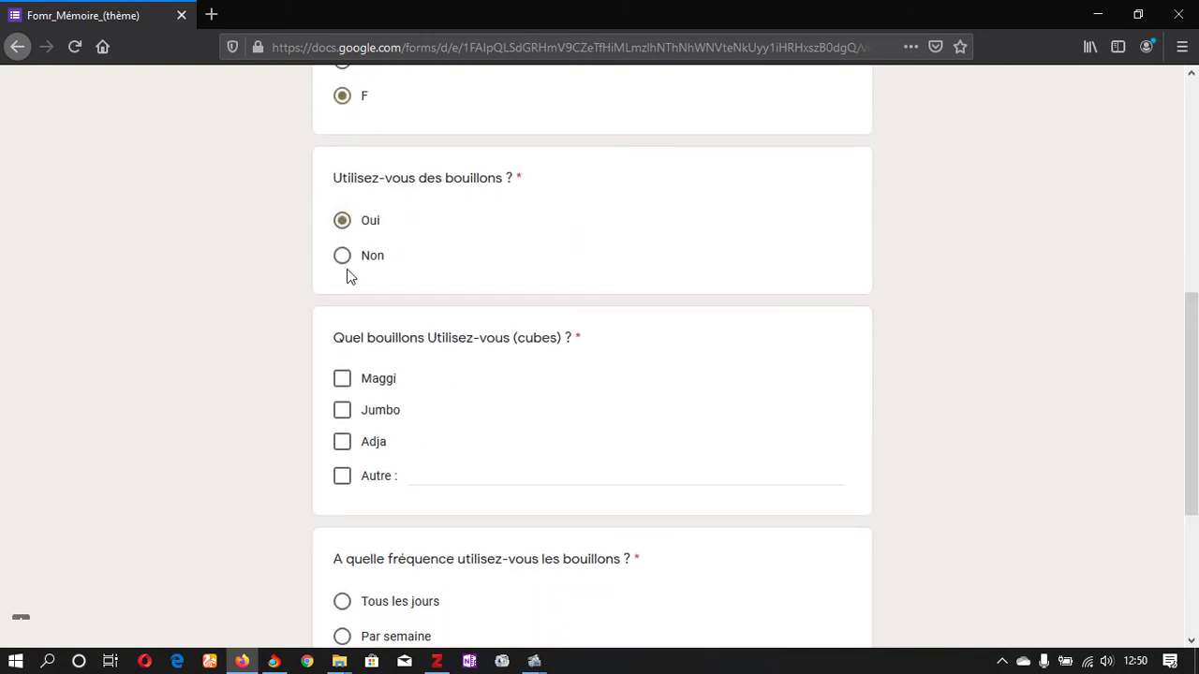
left_click(343, 412)
Step: Enter 'Seulment lors des événements' as the Autre answer for frequency
left_click_drag(1196, 478, 1196, 581)
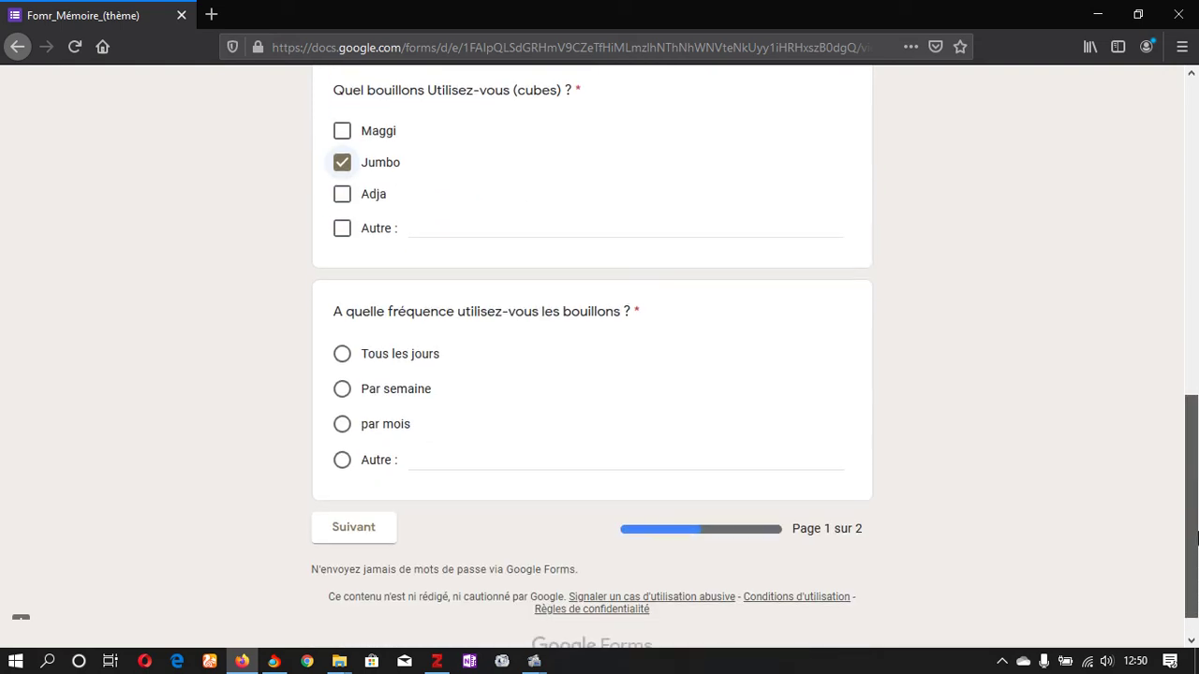
left_click(449, 450)
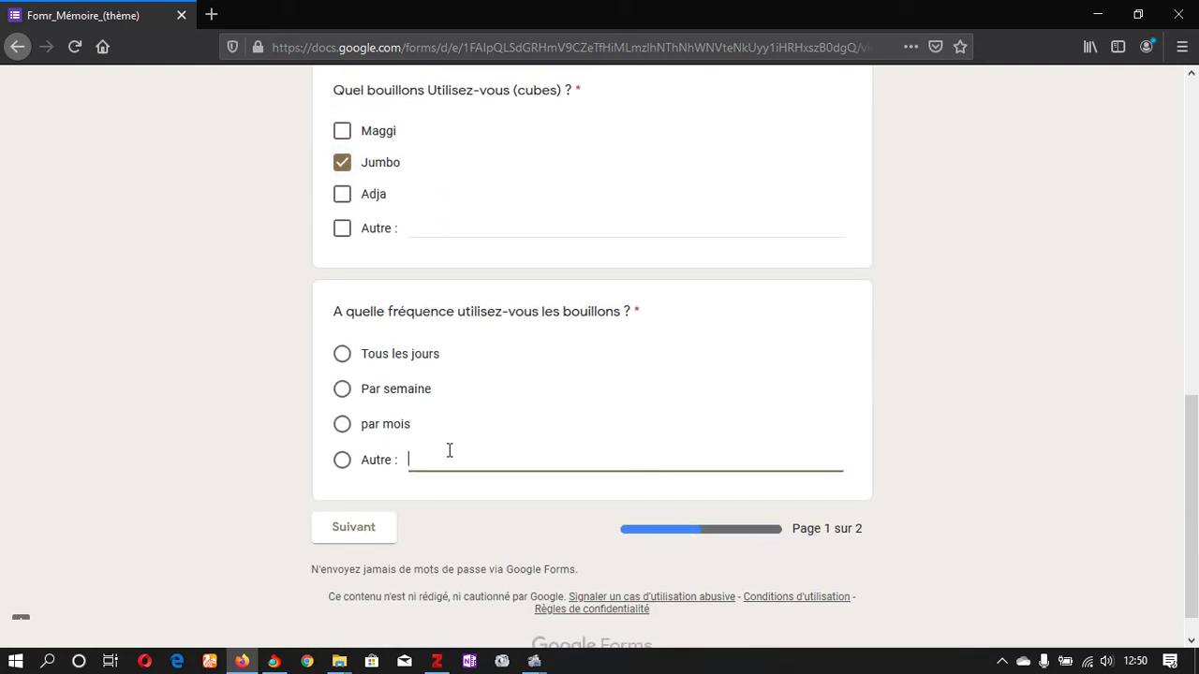
type("Seulment lors des évén")
type("ements.")
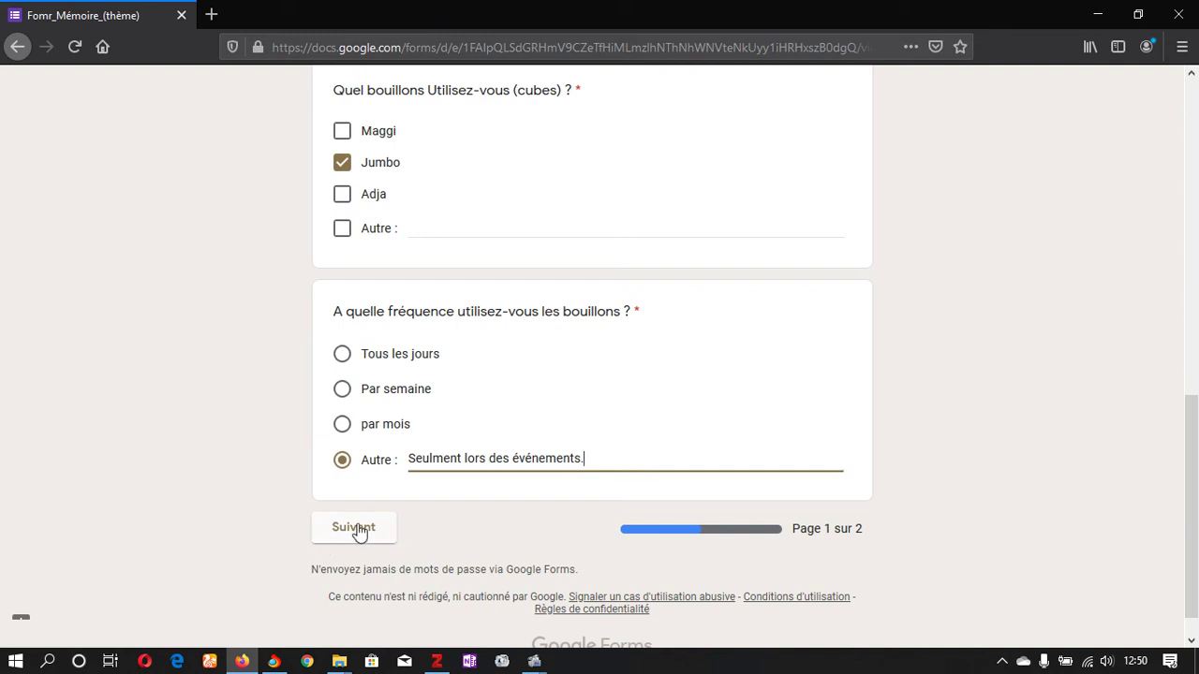
Step: Submit the response on the next page and close Firefox
left_click(357, 530)
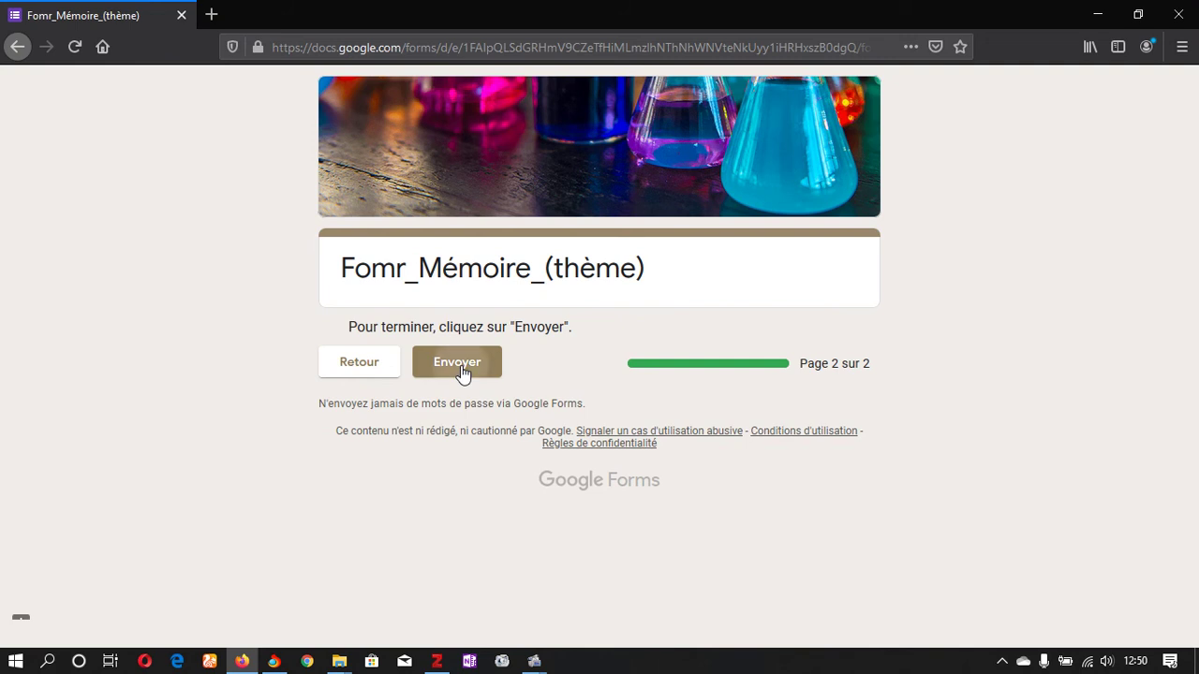
left_click(462, 369)
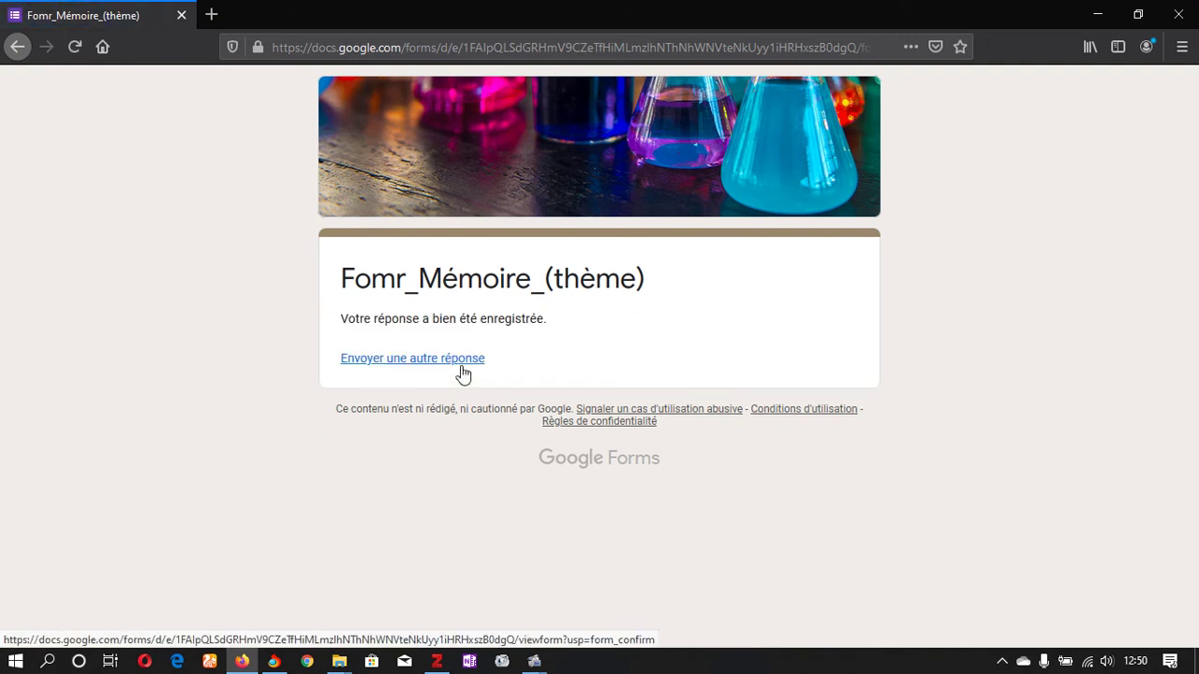
left_click(1186, 9)
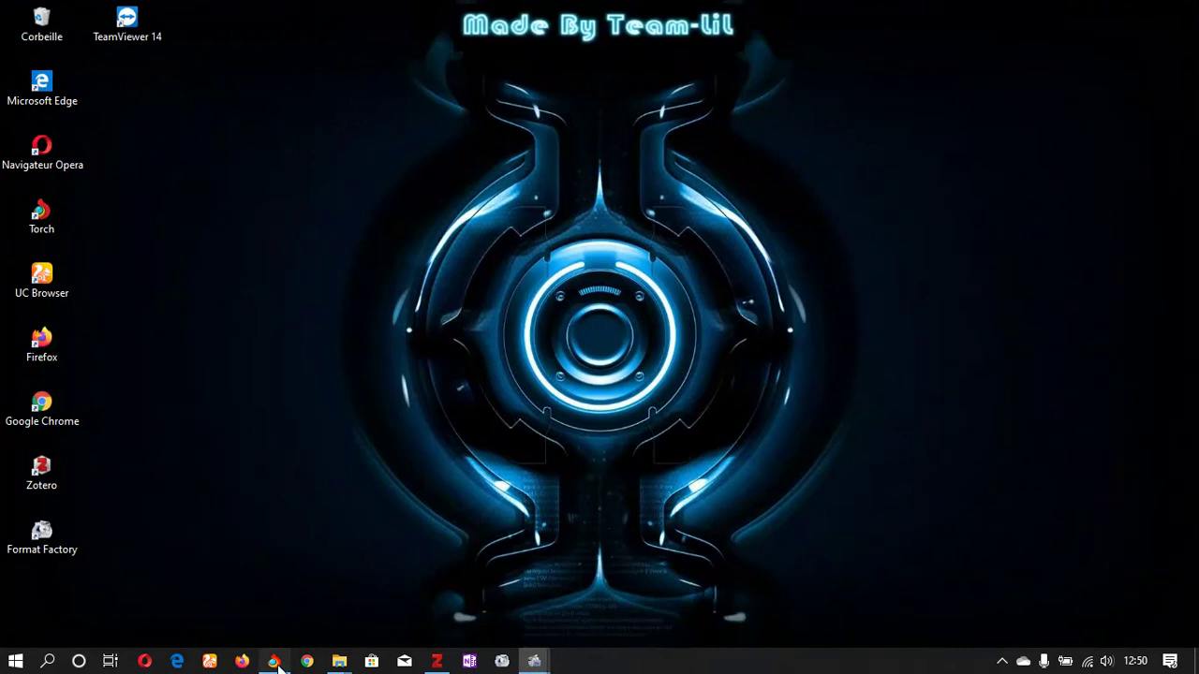
Step: Back in Chrome, close the Envoyer le formulaire dialog and switch to Réponses
left_click(274, 662)
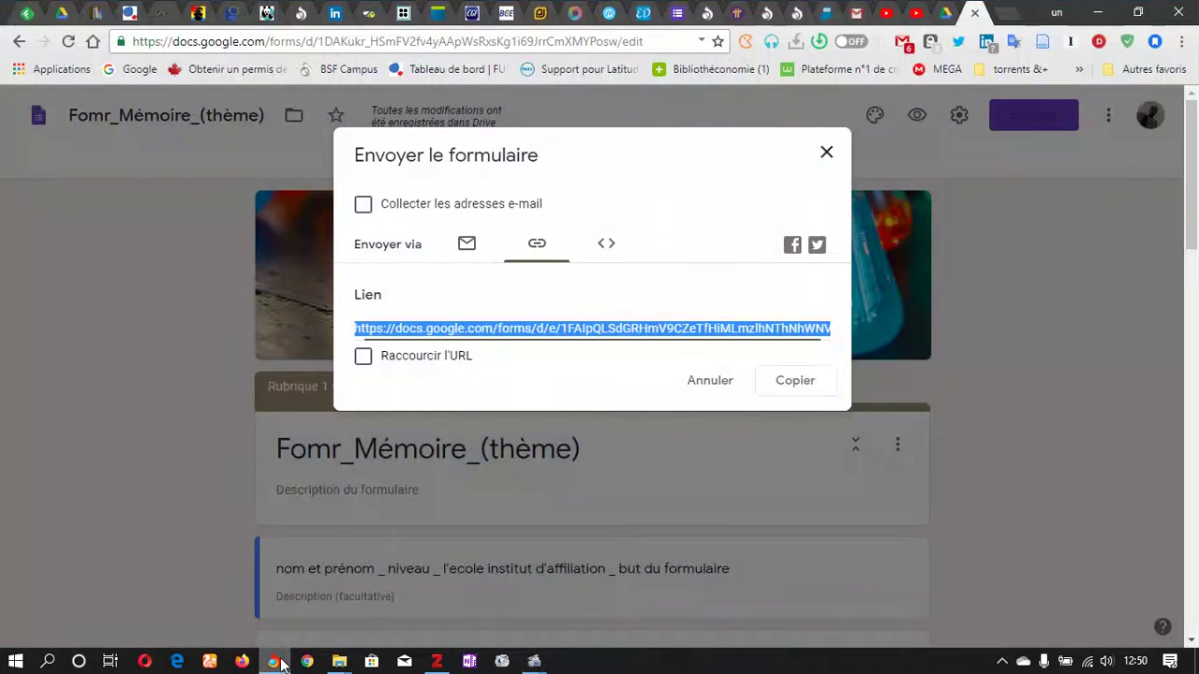
left_click(826, 155)
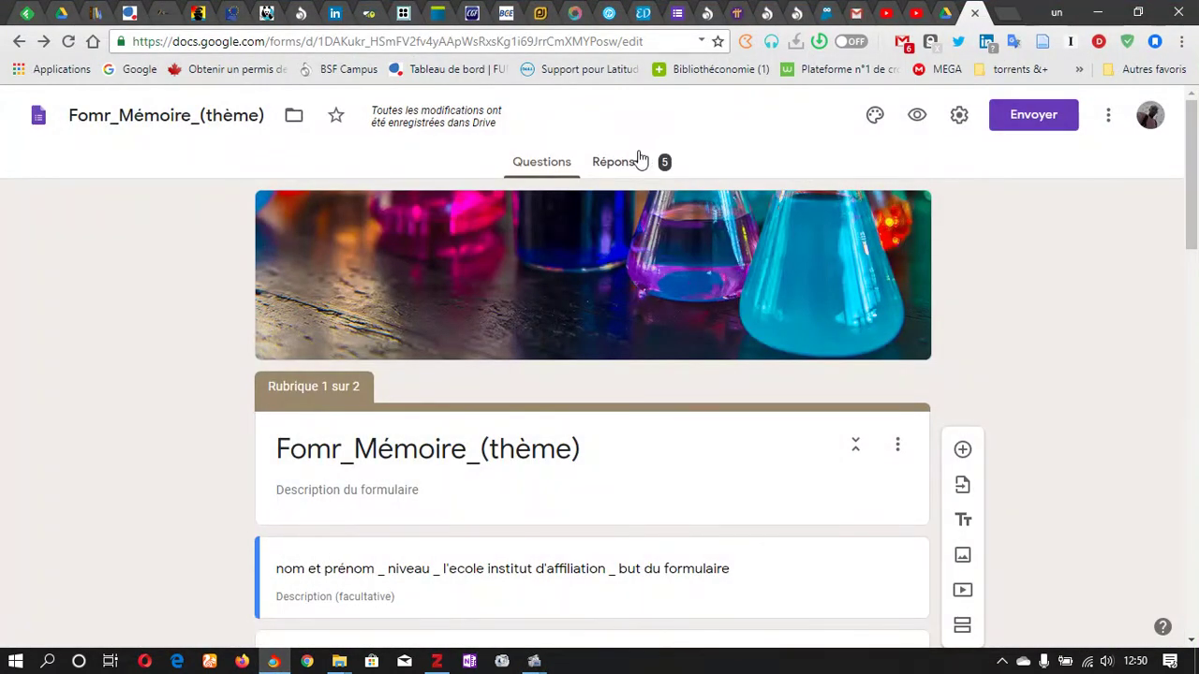
left_click(638, 161)
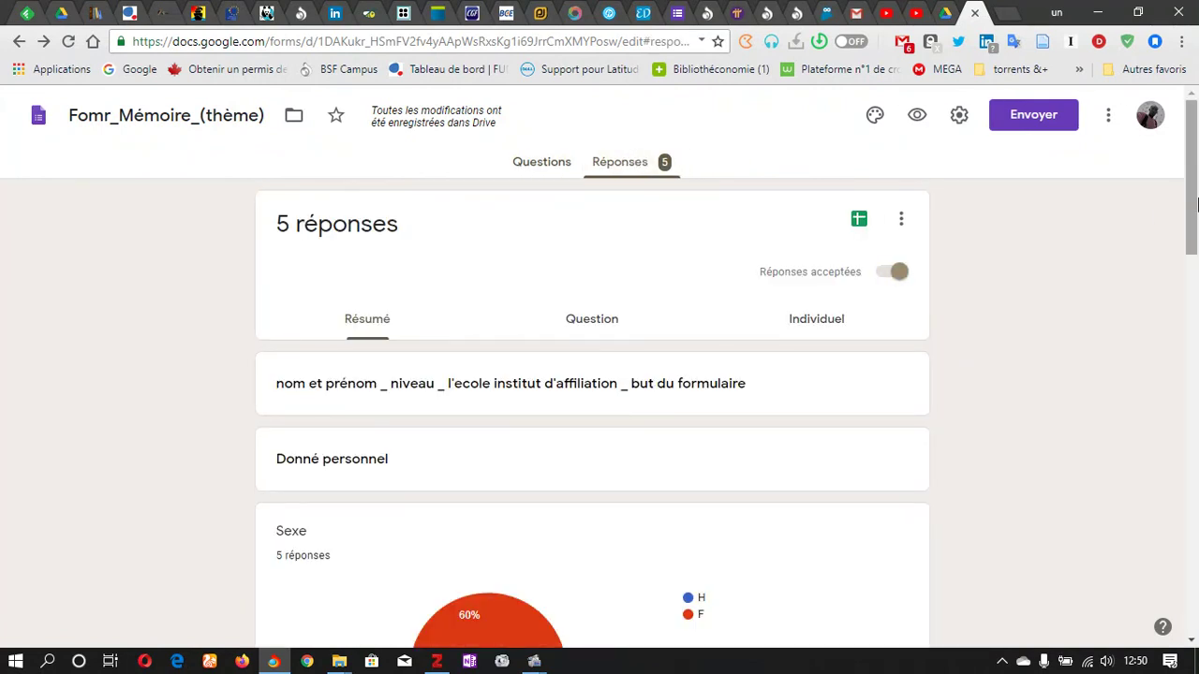
Step: Scroll through the Résumé charts for the 5 responses and return to the top
left_click_drag(1196, 204, 1196, 273)
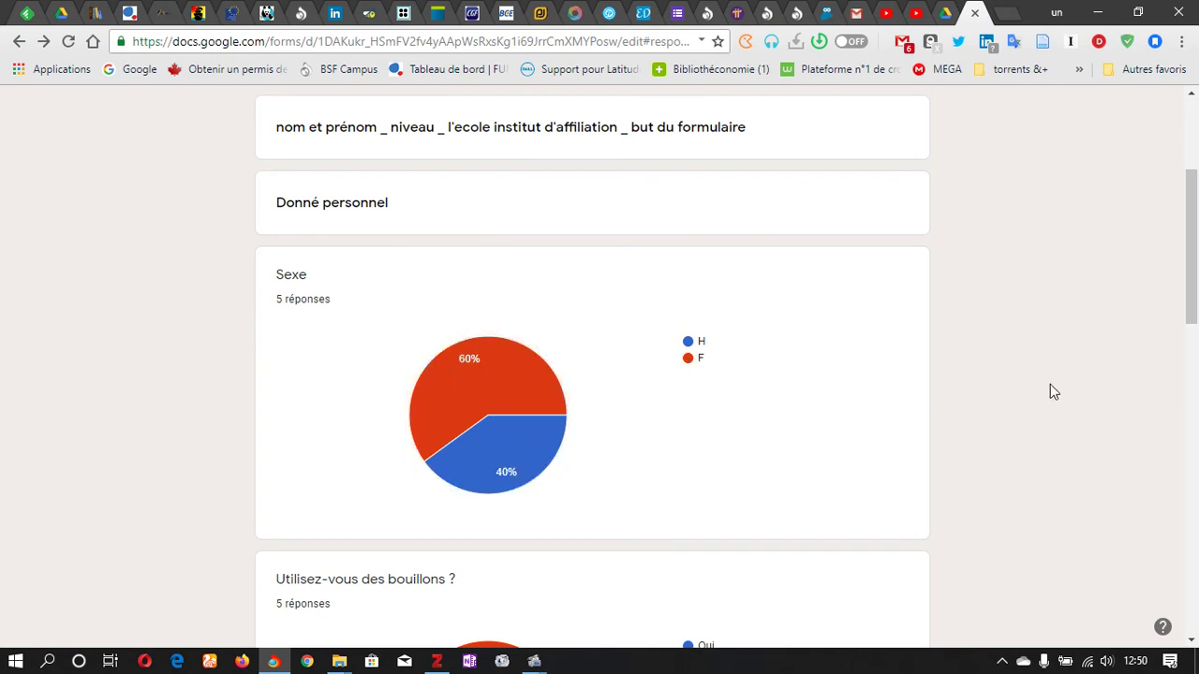
mouse_move(481, 451)
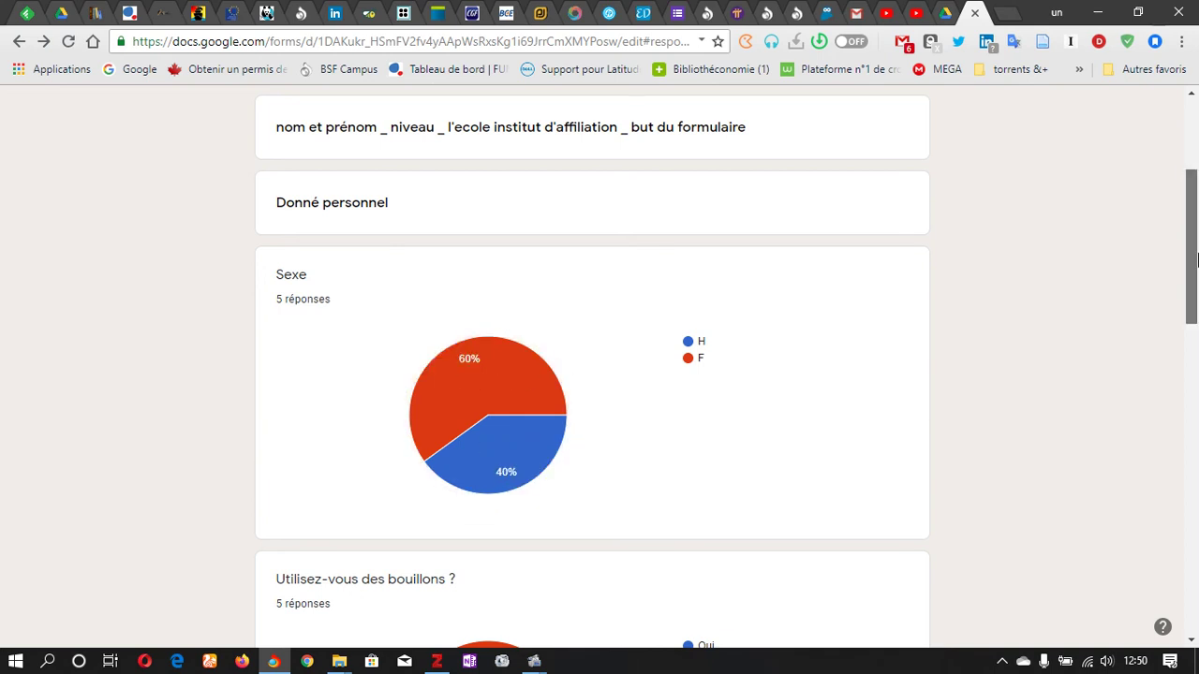
scroll(1197, 258, "down", 4)
mouse_move(539, 284)
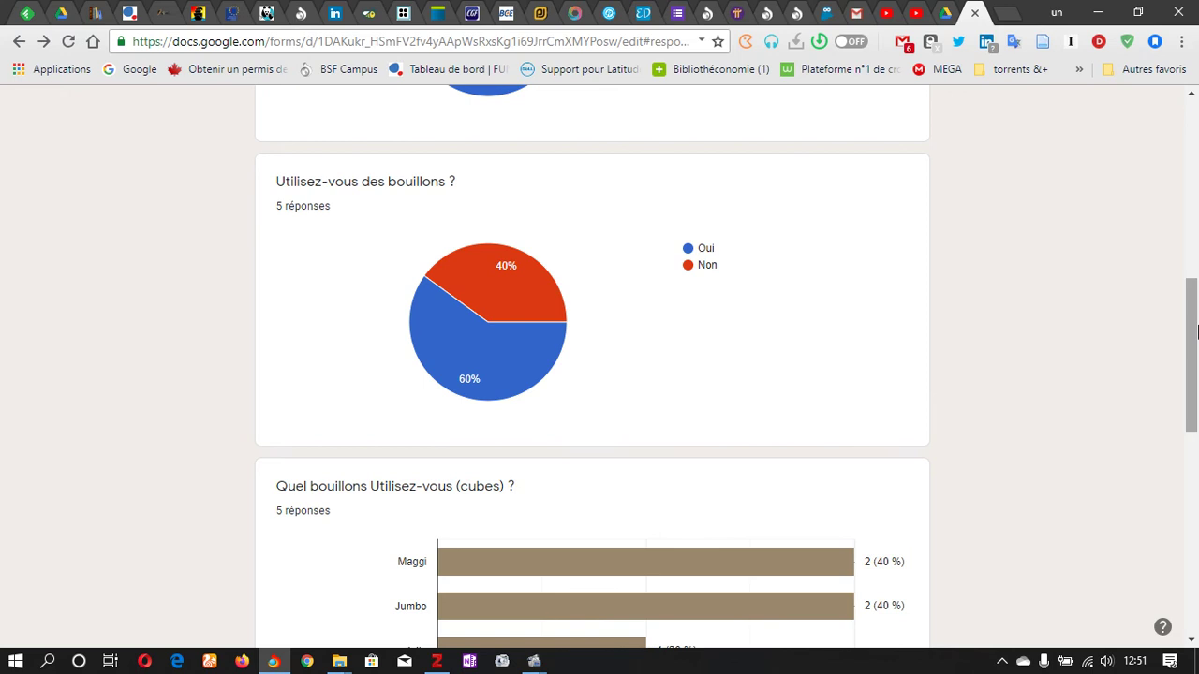
left_click_drag(1196, 330, 1196, 432)
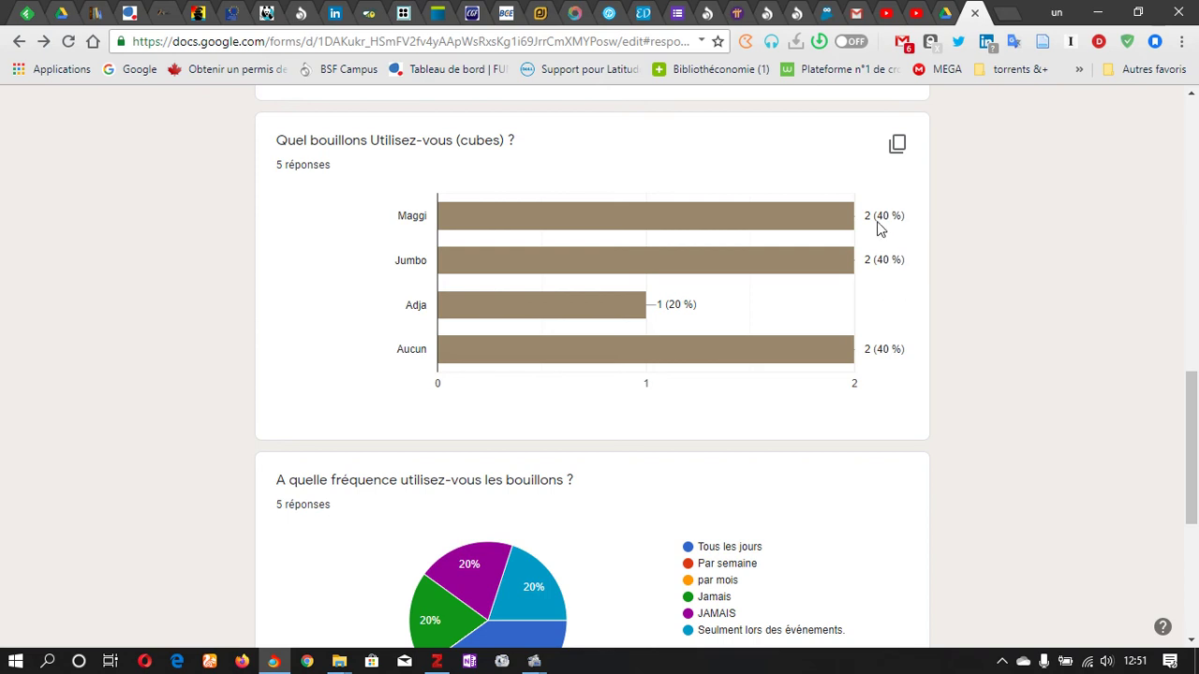
mouse_move(871, 242)
mouse_move(593, 267)
left_click_drag(1195, 439, 1196, 466)
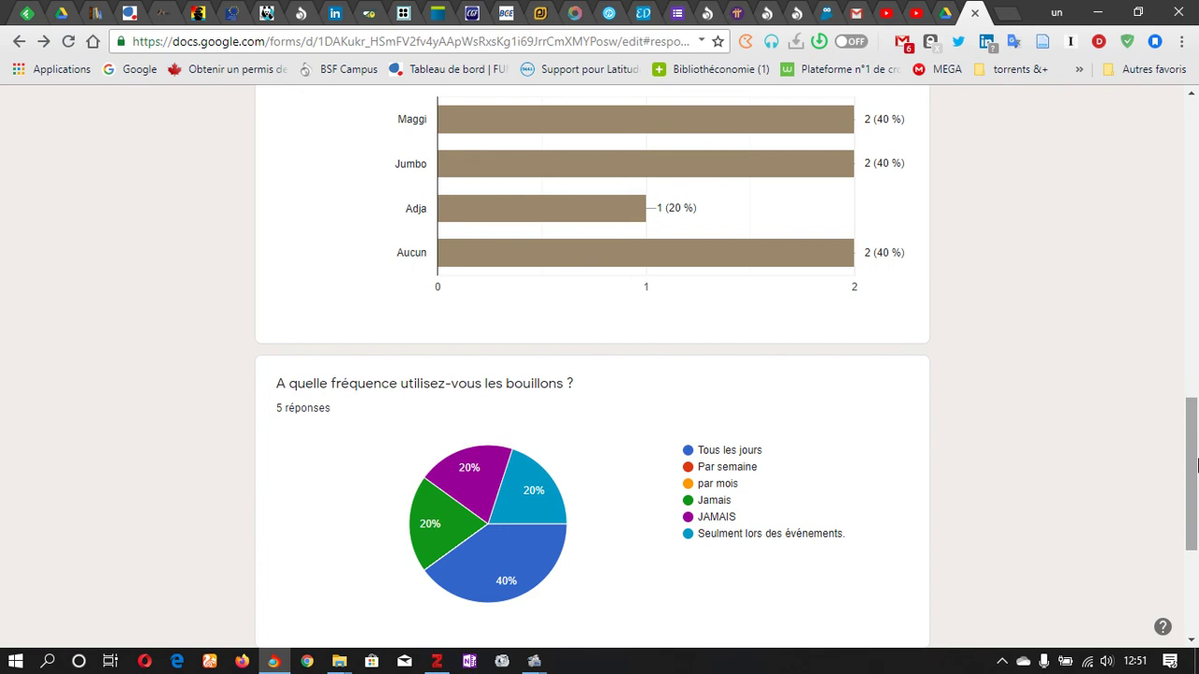
left_click_drag(1196, 466, 1196, 541)
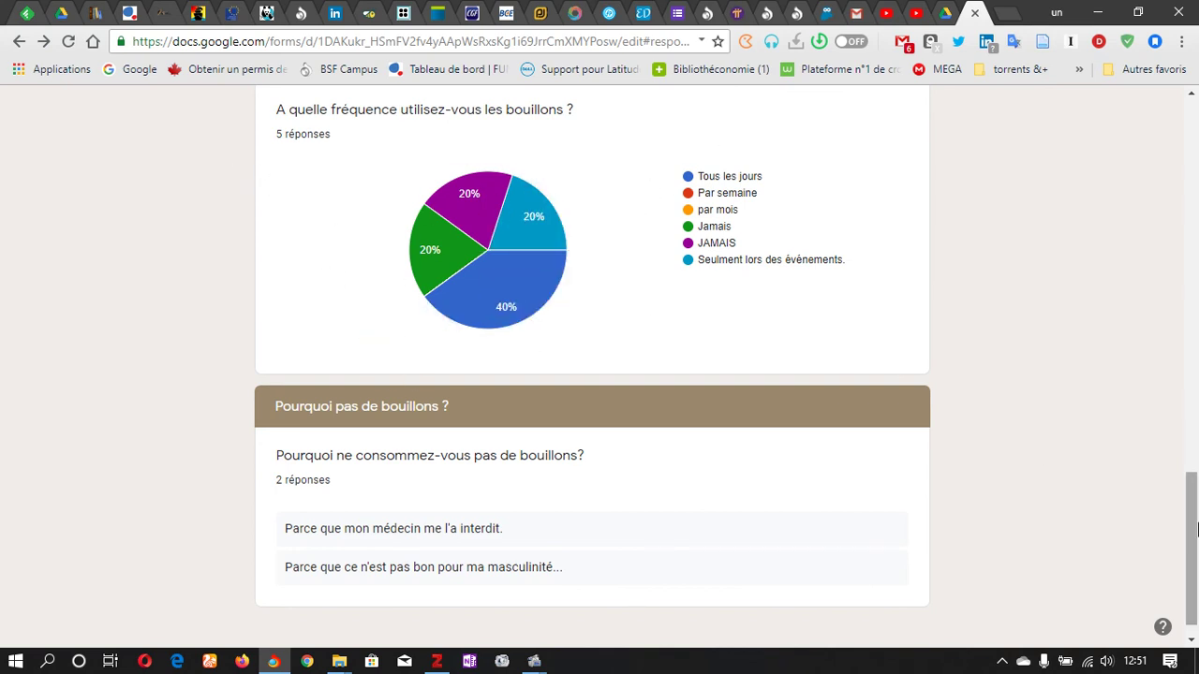
mouse_move(1196, 537)
left_mouse_down()
mouse_move(1197, 562)
mouse_move(644, 417)
mouse_move(1196, 465)
mouse_move(1197, 560)
left_mouse_up()
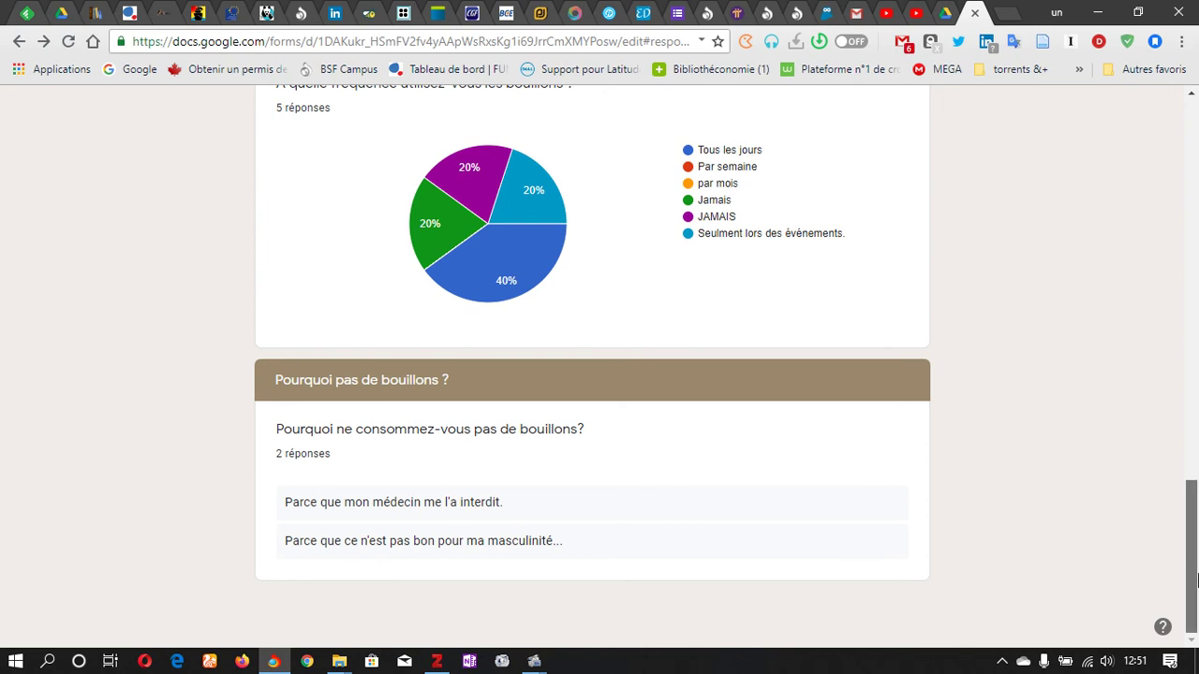
left_click(1197, 251)
scroll(1197, 251, "up", 10)
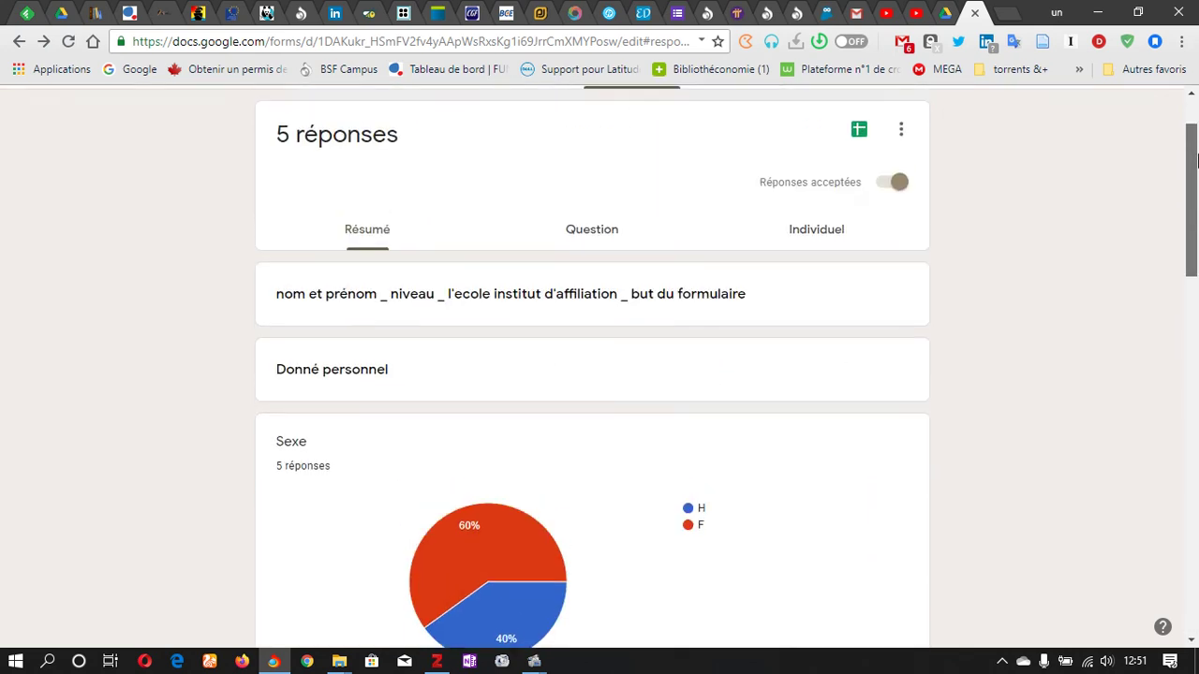
scroll(1196, 234, "down", 4)
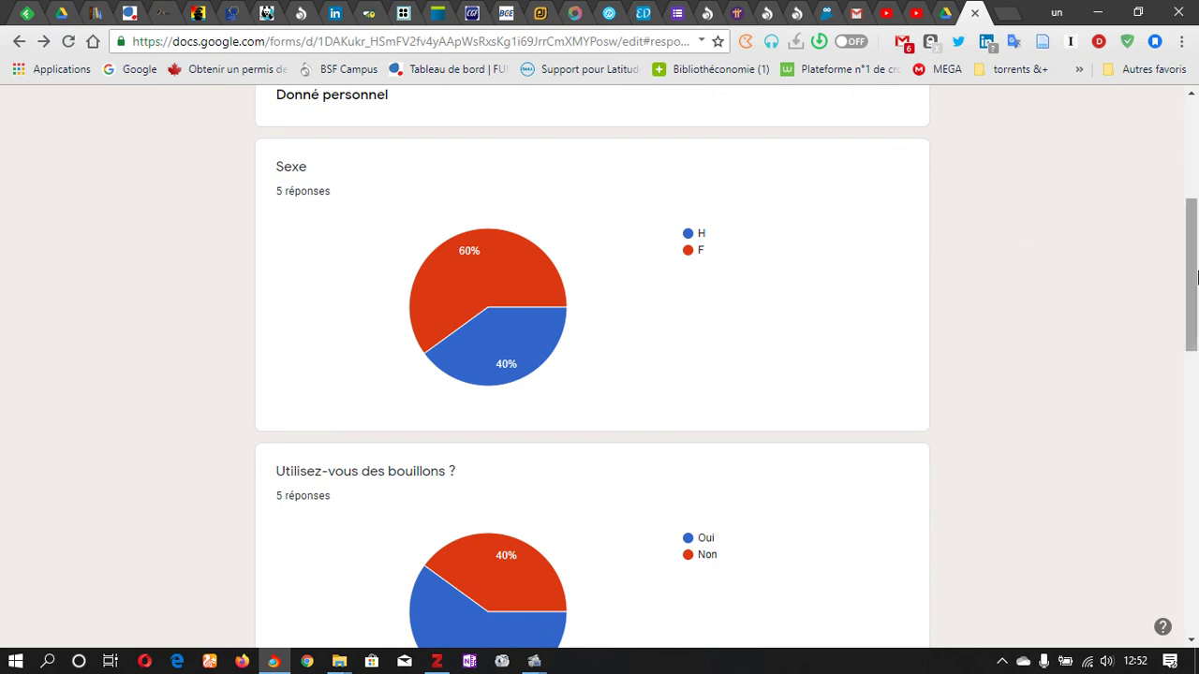
left_click_drag(1192, 253, 1195, 150)
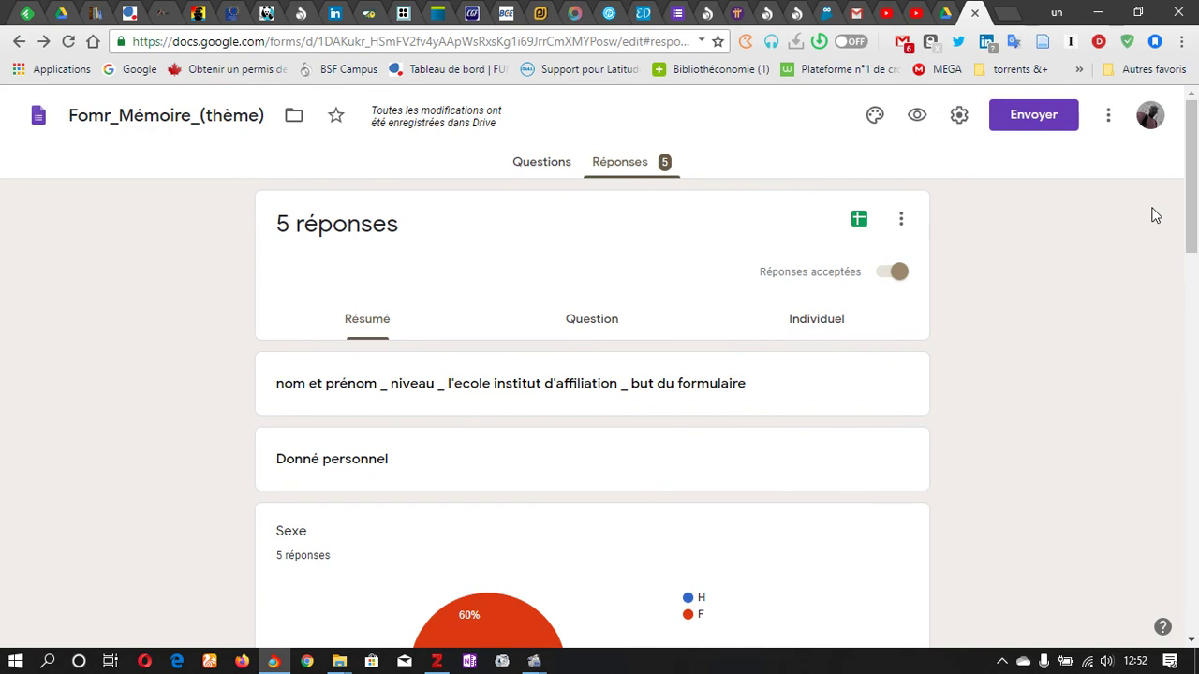
Step: Create the new linked spreadsheet 'Fomr_Mémoire_(thème) (réponses)' from the Sheets icon
left_click(866, 218)
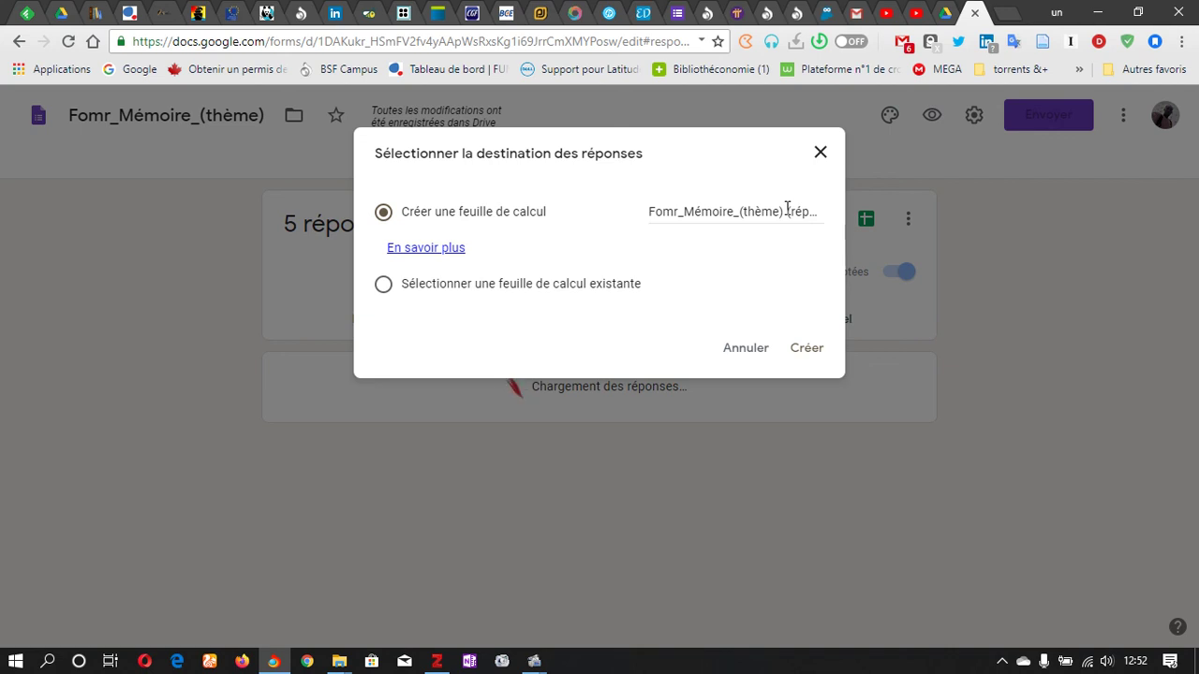
left_click(809, 353)
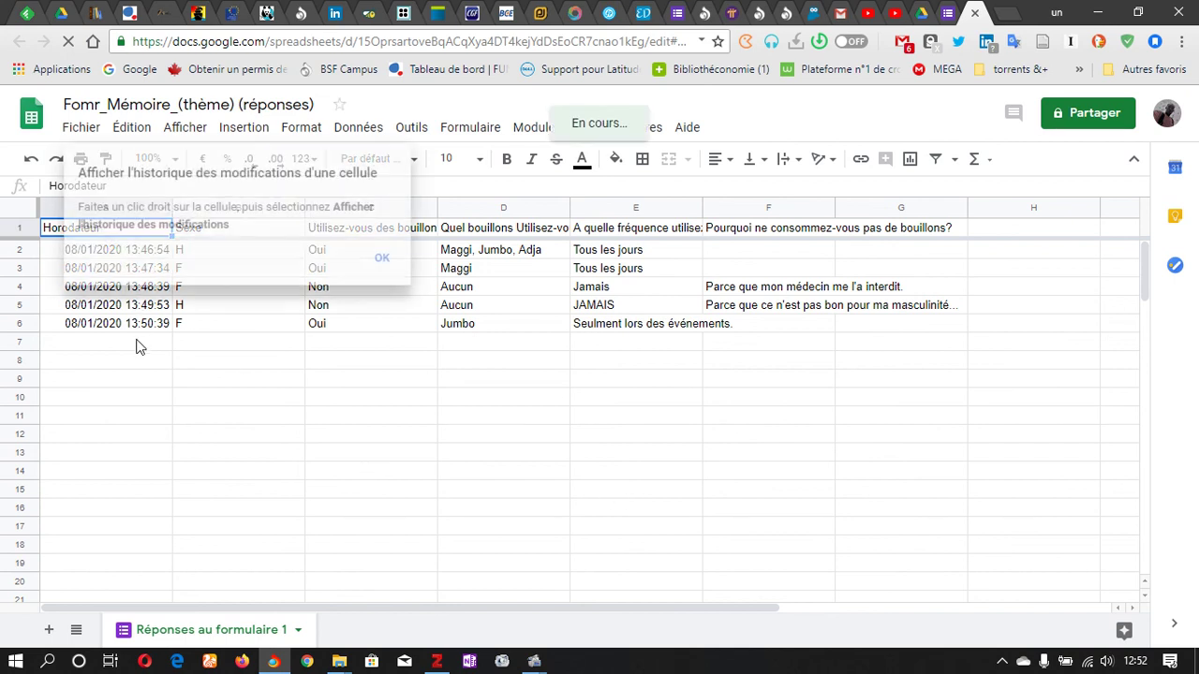
Step: Dismiss the edit-history tip to see the five timestamped responses, then return to Forms
left_click(383, 260)
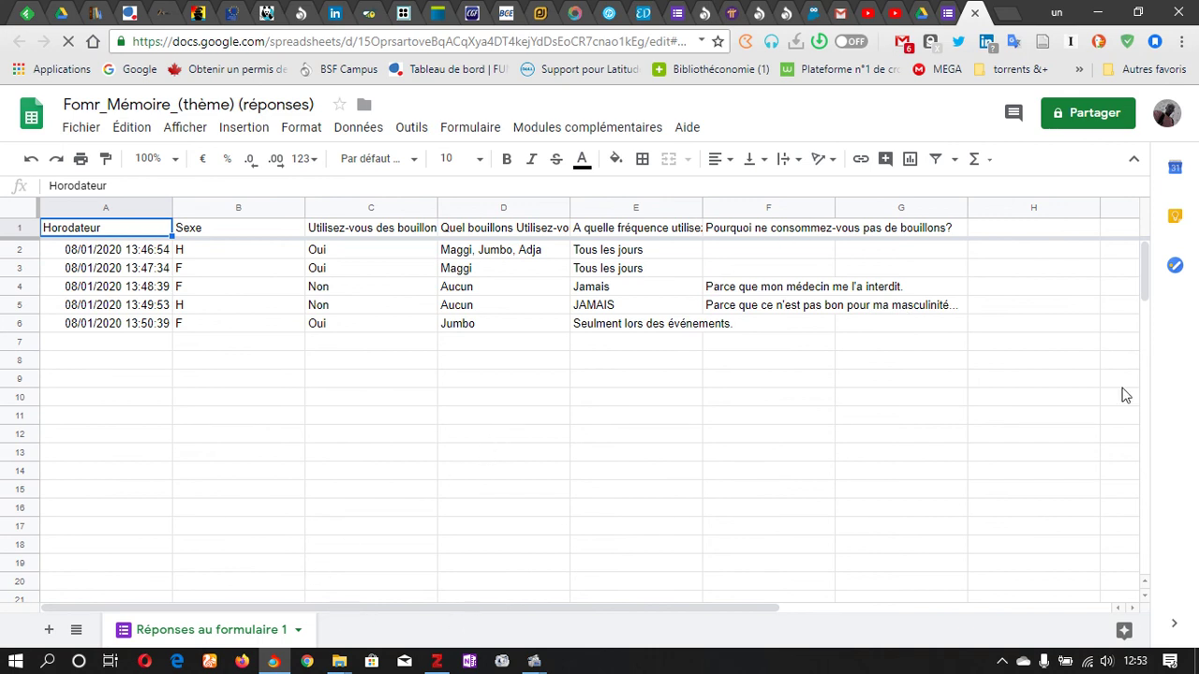
left_click_drag(1145, 277, 1143, 246)
left_click(955, 8)
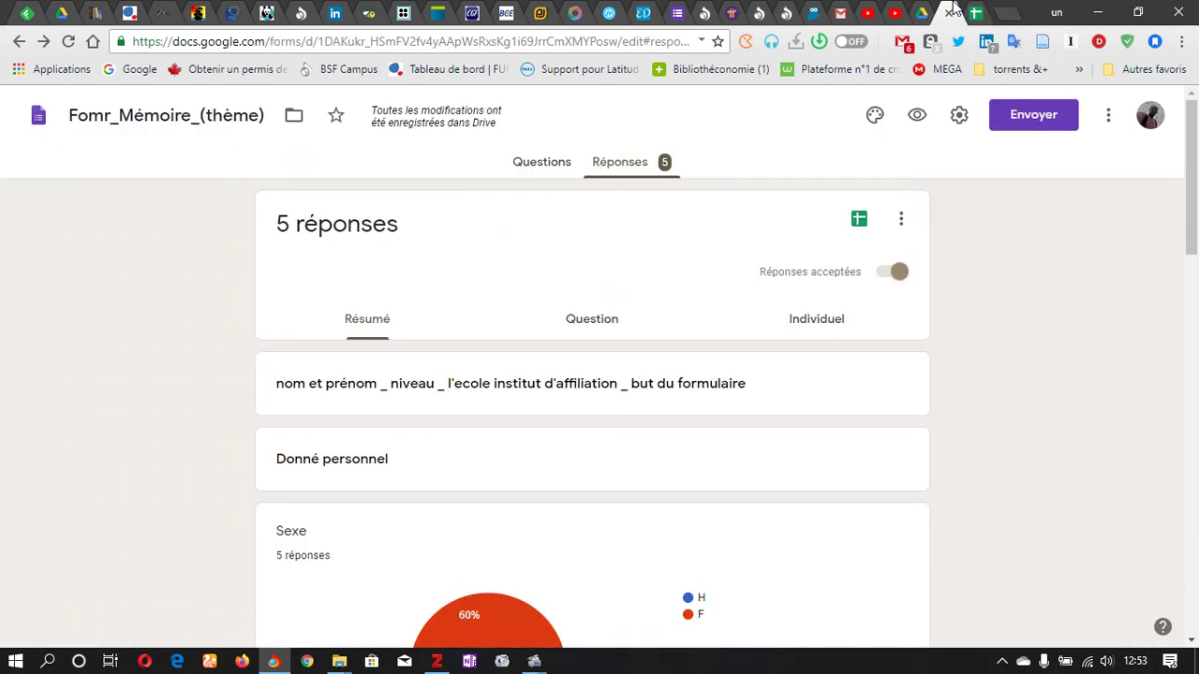
Step: Toggle between the Forms and Sheets tabs, then reopen the responses spreadsheet via the Sheets icon
left_click(862, 223)
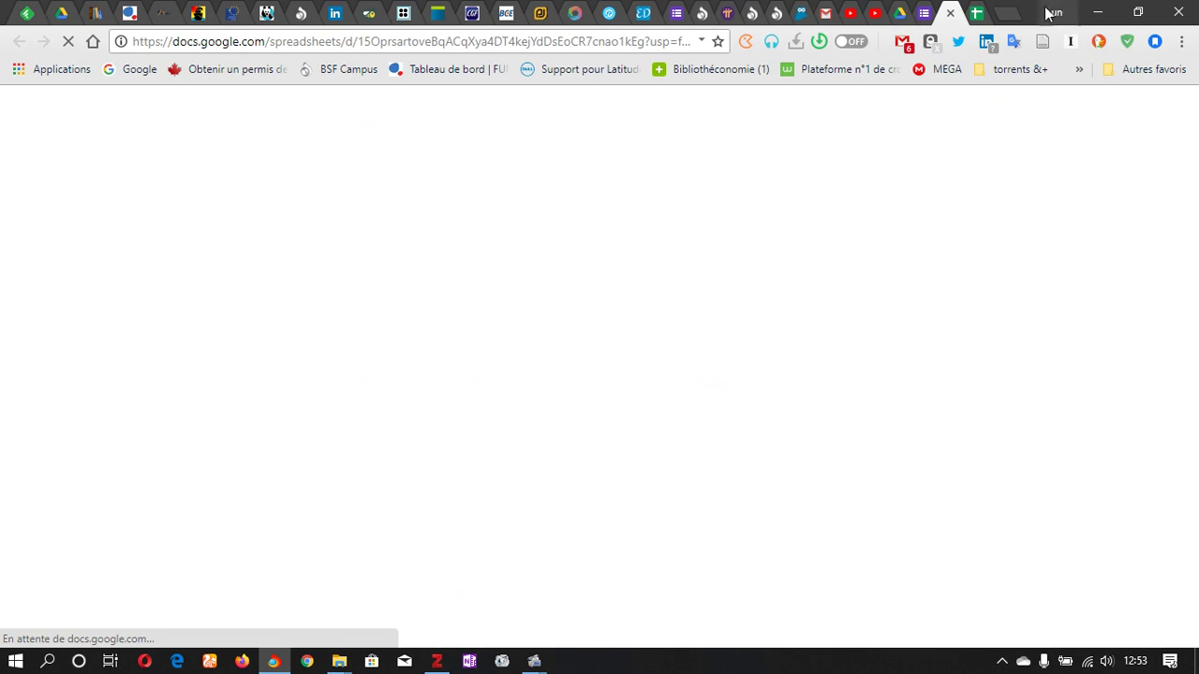
left_click(951, 13)
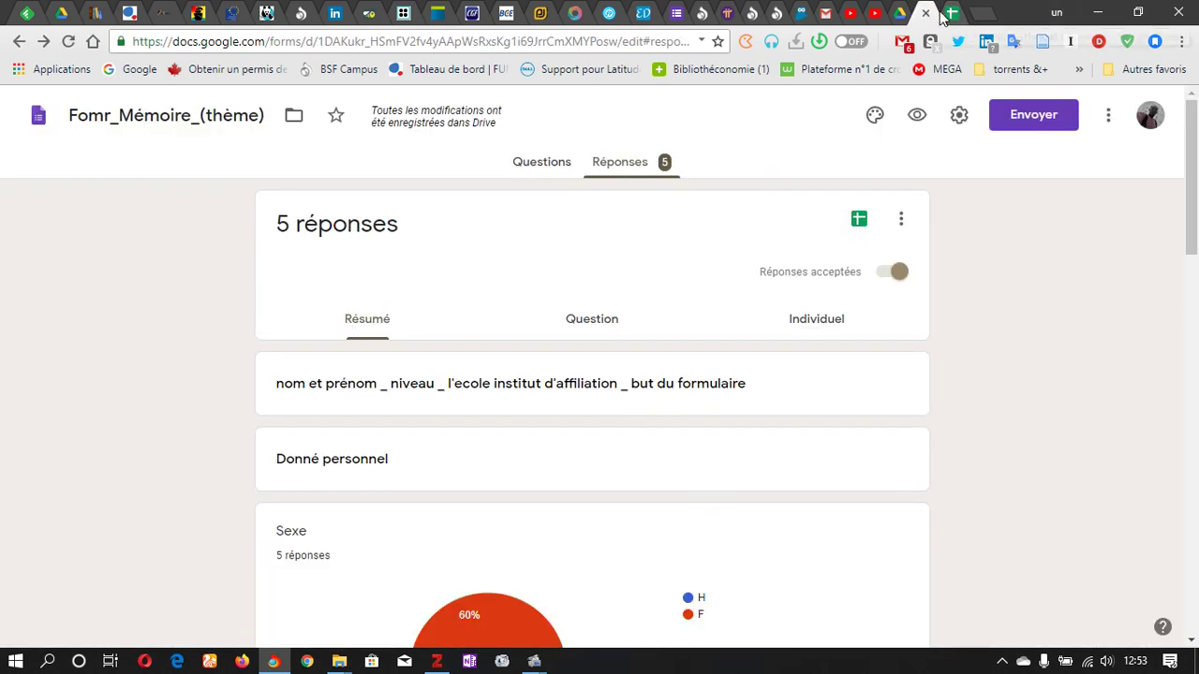
left_click(951, 13)
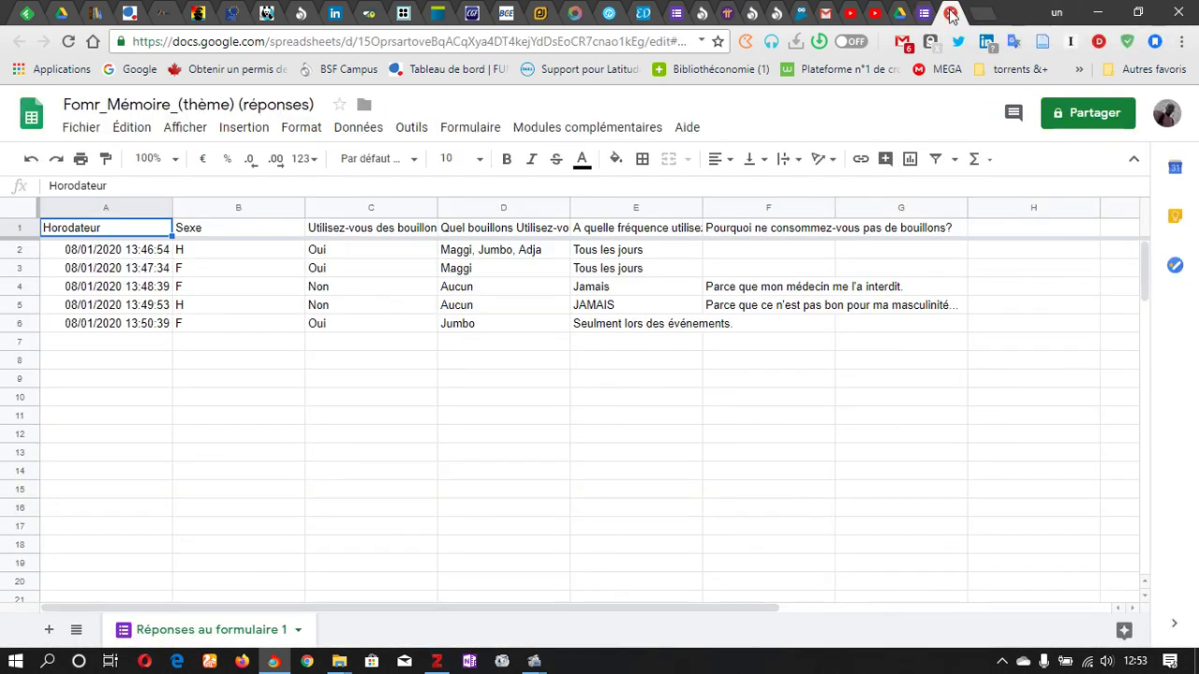
left_click(945, 13)
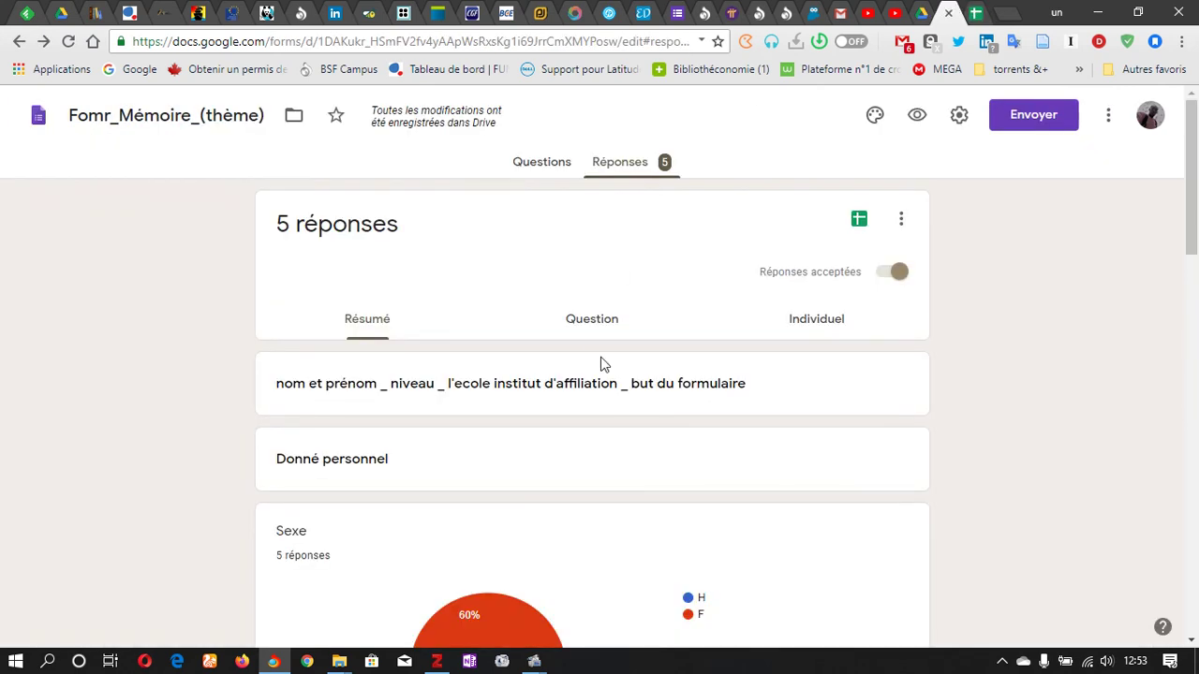
left_click(975, 13)
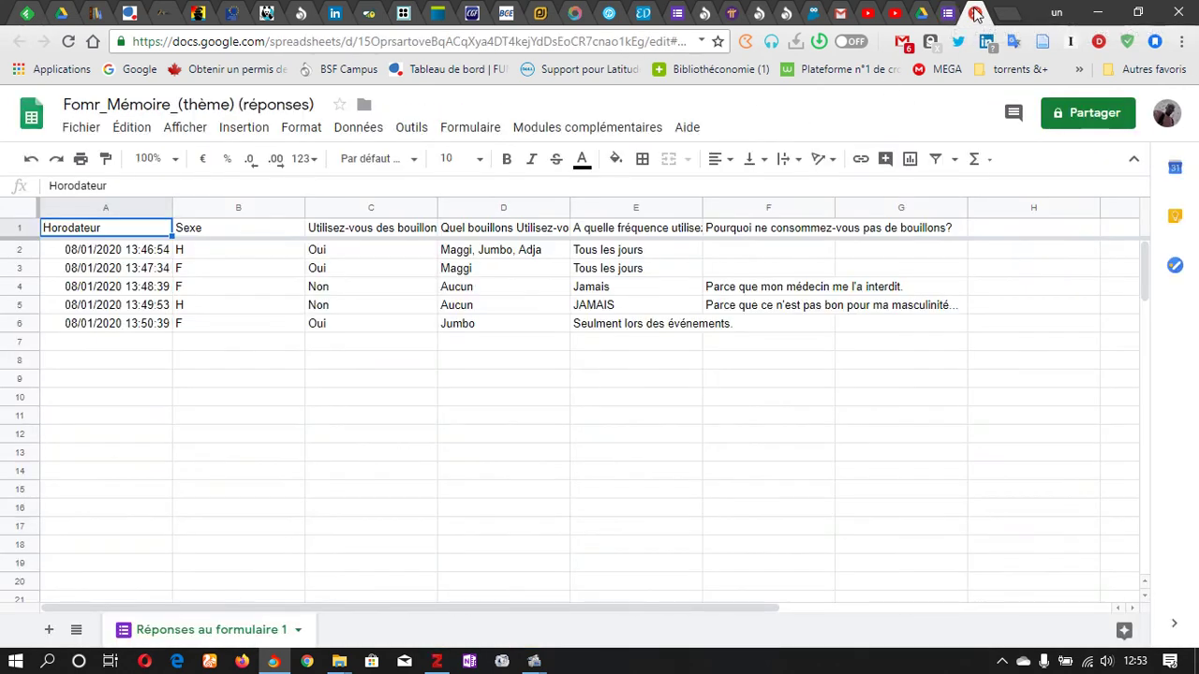
left_click(975, 13)
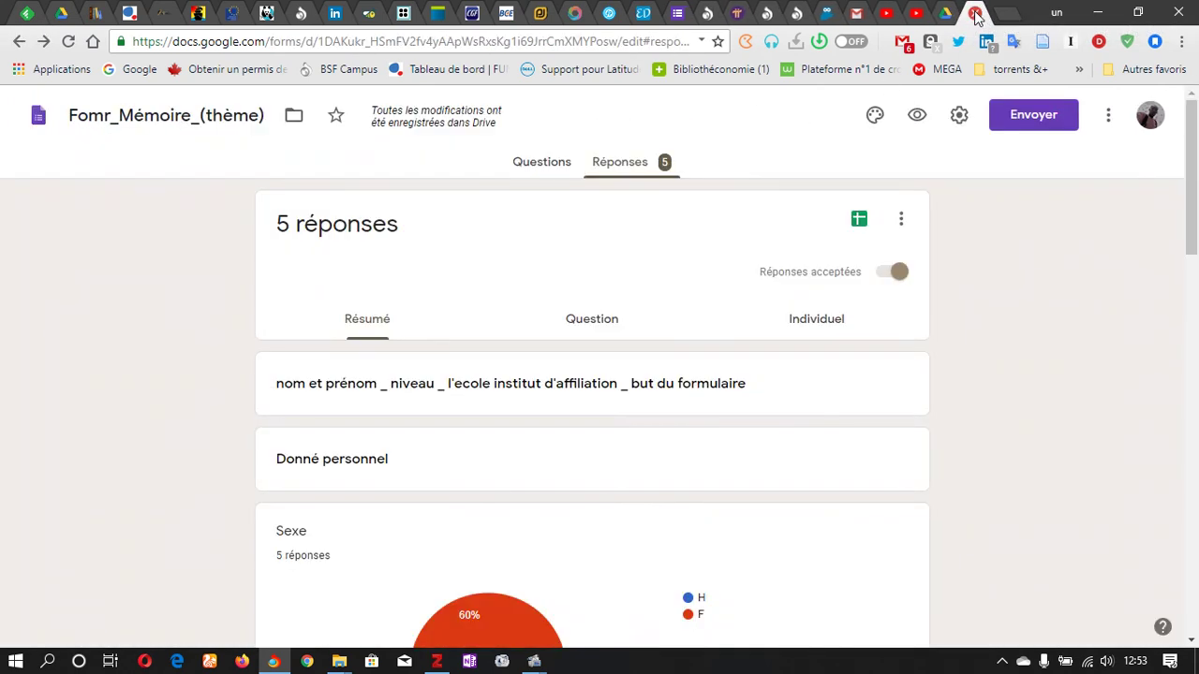
left_click(859, 221)
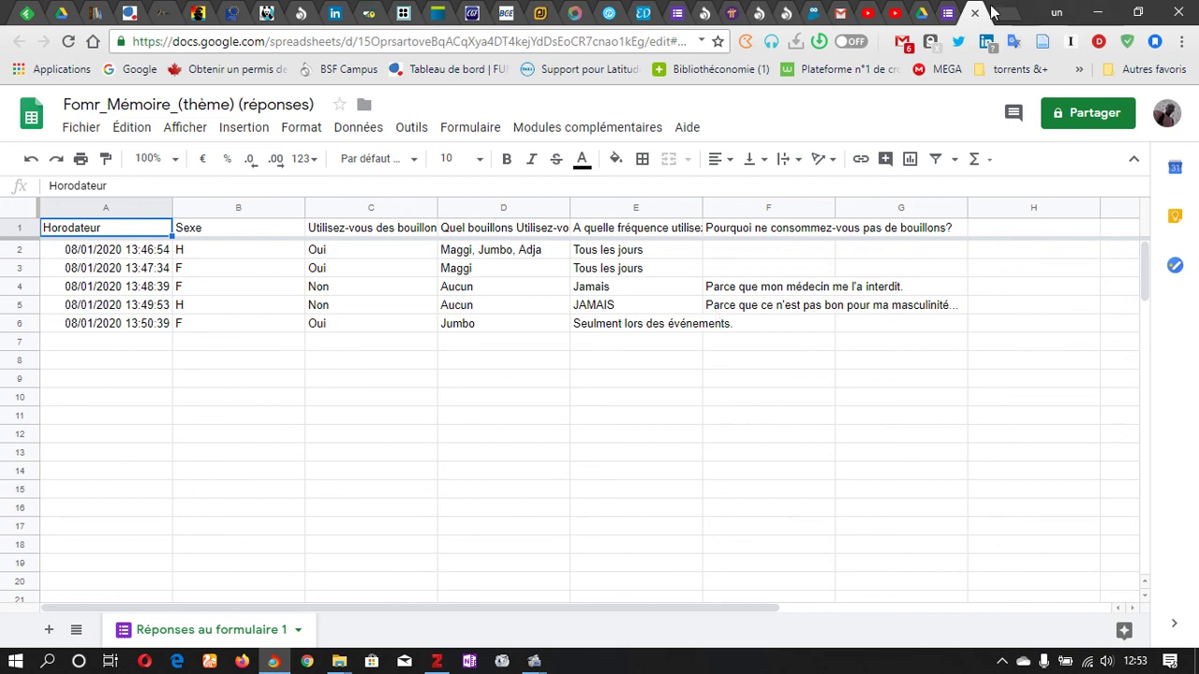
Step: Close the Sheets tab to show the Forms summary of all 5 responses again
left_click(974, 13)
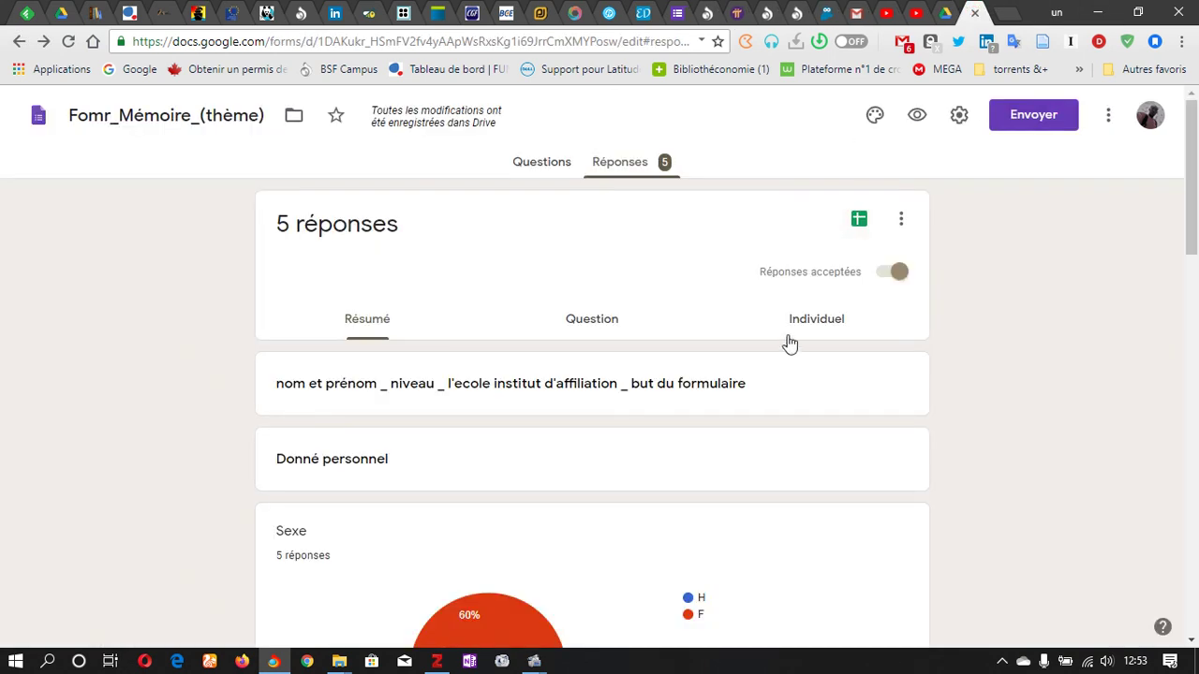
left_click_drag(1193, 223, 1194, 159)
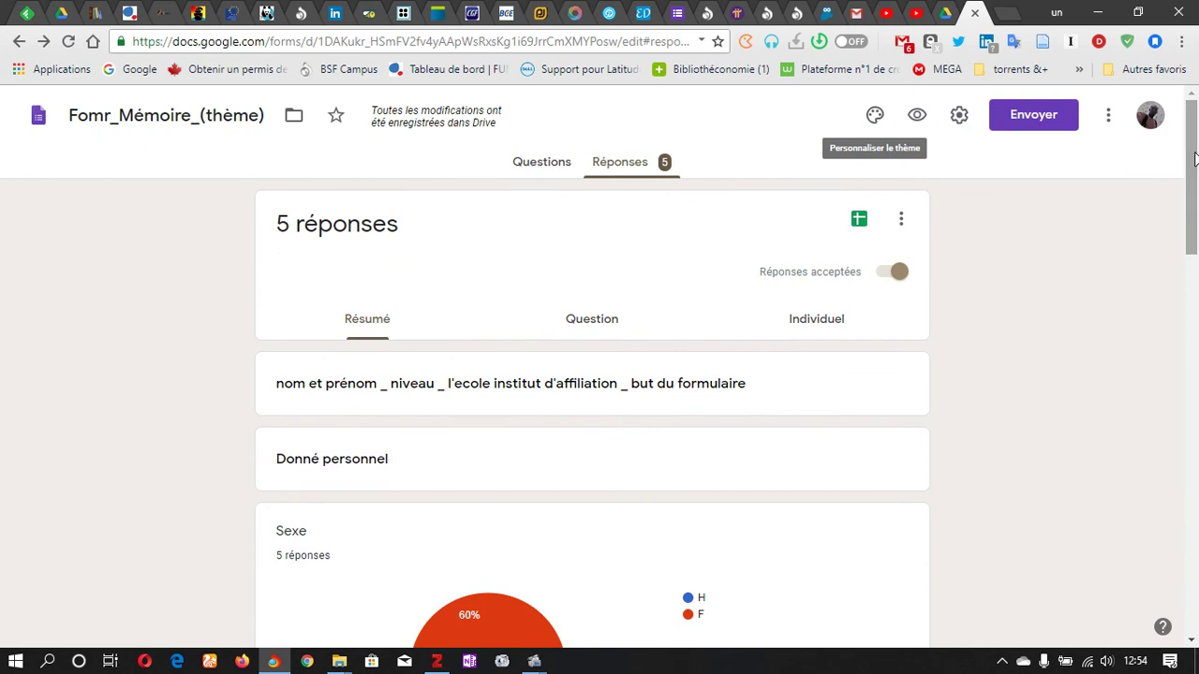